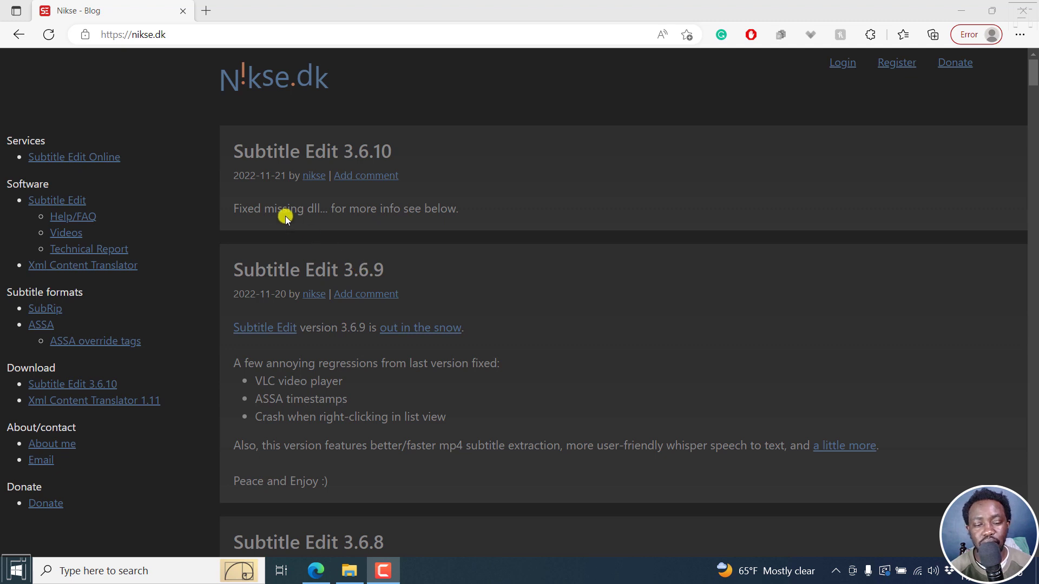
# Highlight the word 'dll' in the 3.6.10 release note, then clear the selection
pyautogui.doubleClick(313, 209)
pyautogui.doubleClick(313, 215)
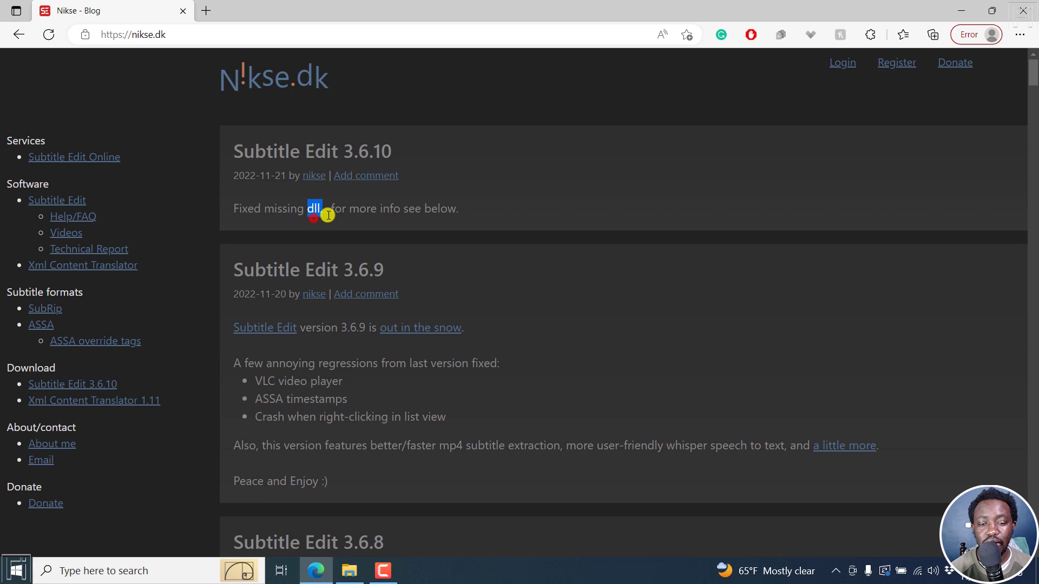
pyautogui.click(368, 216)
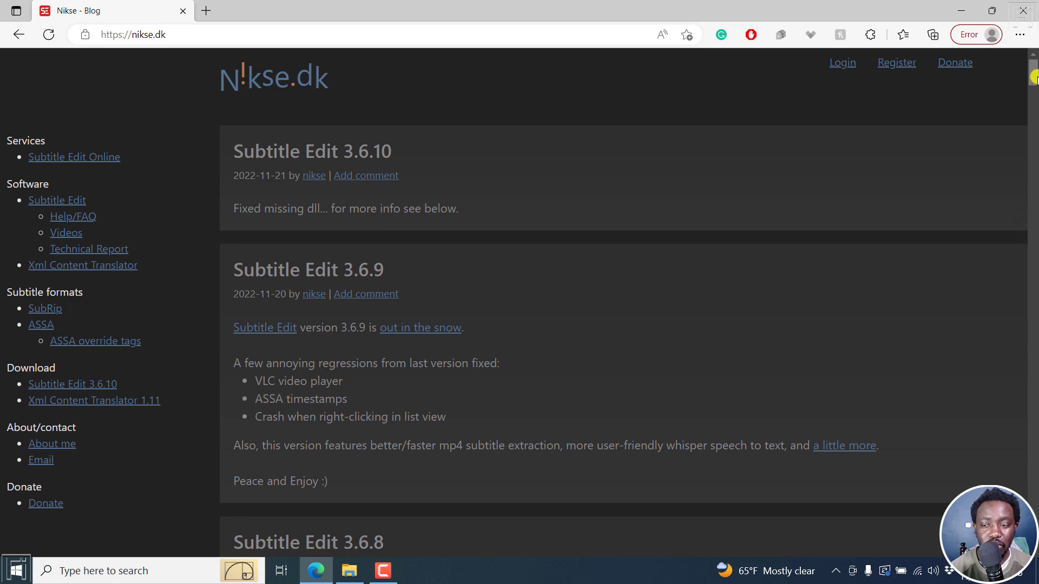
# Skim the blog post and open Changelog.txt through the 3.6.9 post's 'a little more' link
pyautogui.scroll(-3, 1034, 77)
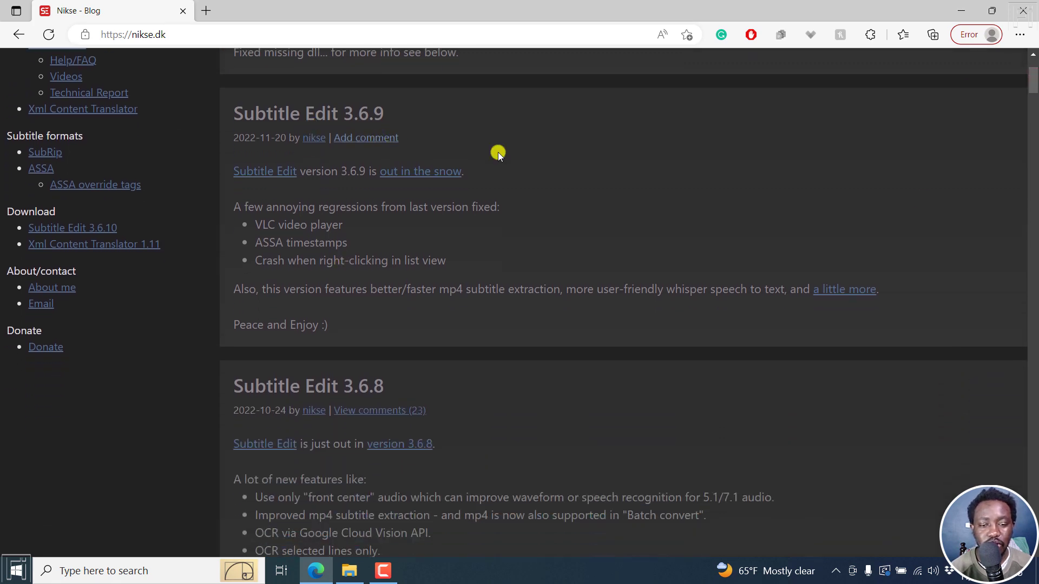
pyautogui.scroll(3, 1033, 73)
pyautogui.scroll(-2, 1033, 73)
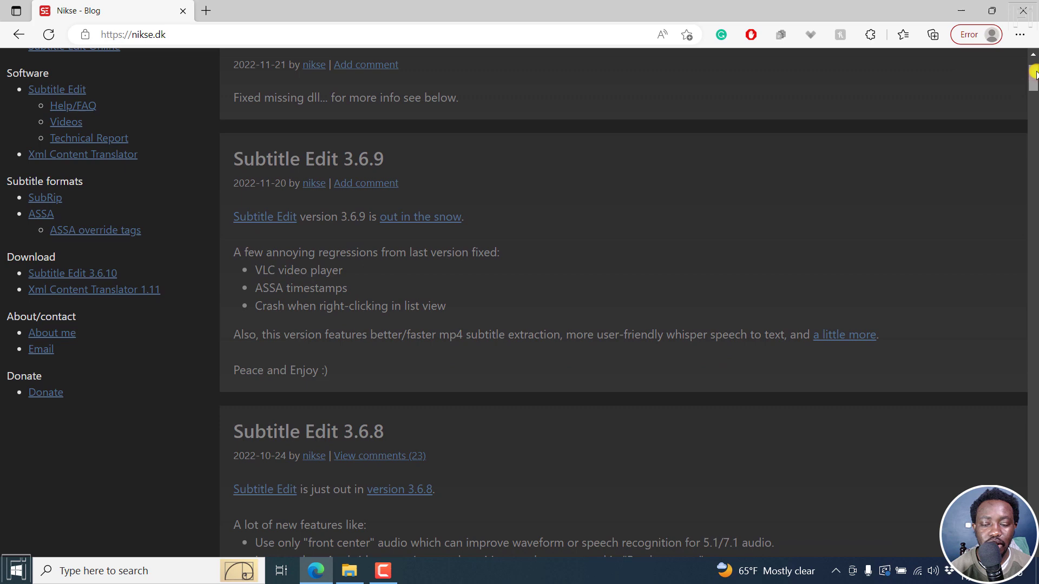
pyautogui.scroll(-3, 1035, 73)
pyautogui.scroll(3, 1035, 72)
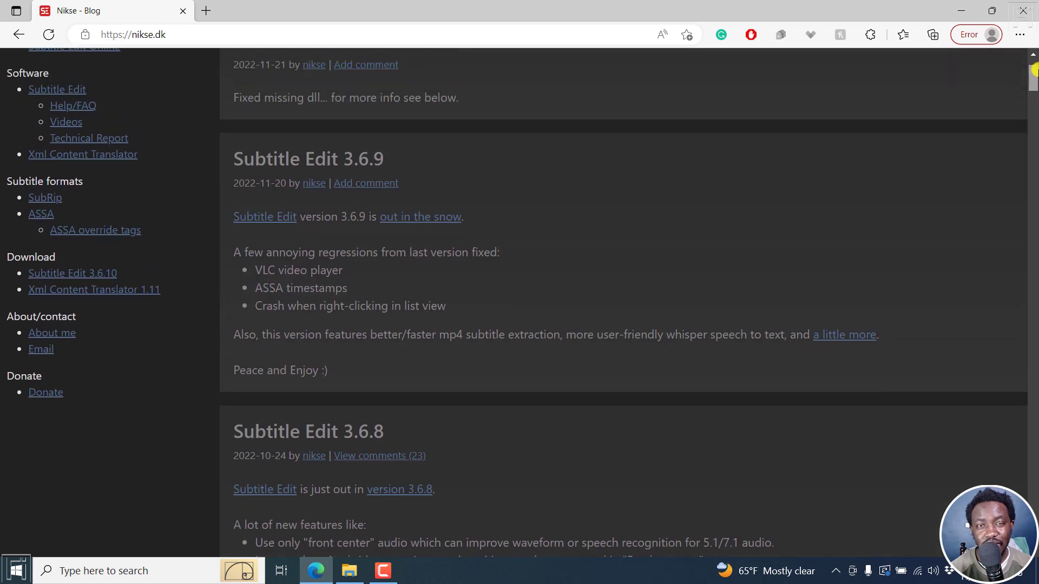
pyautogui.scroll(1, 1035, 70)
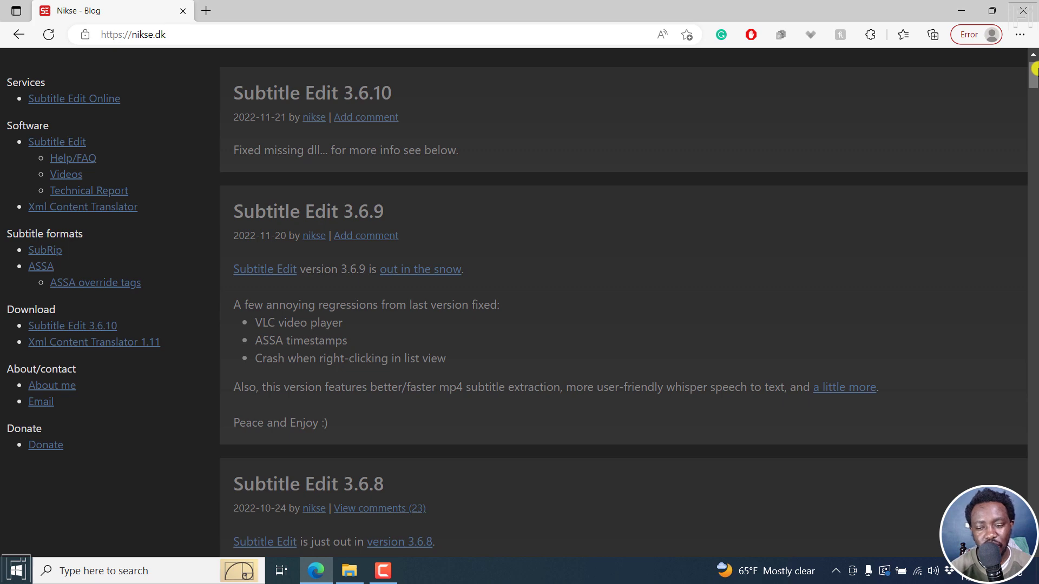
pyautogui.click(853, 384)
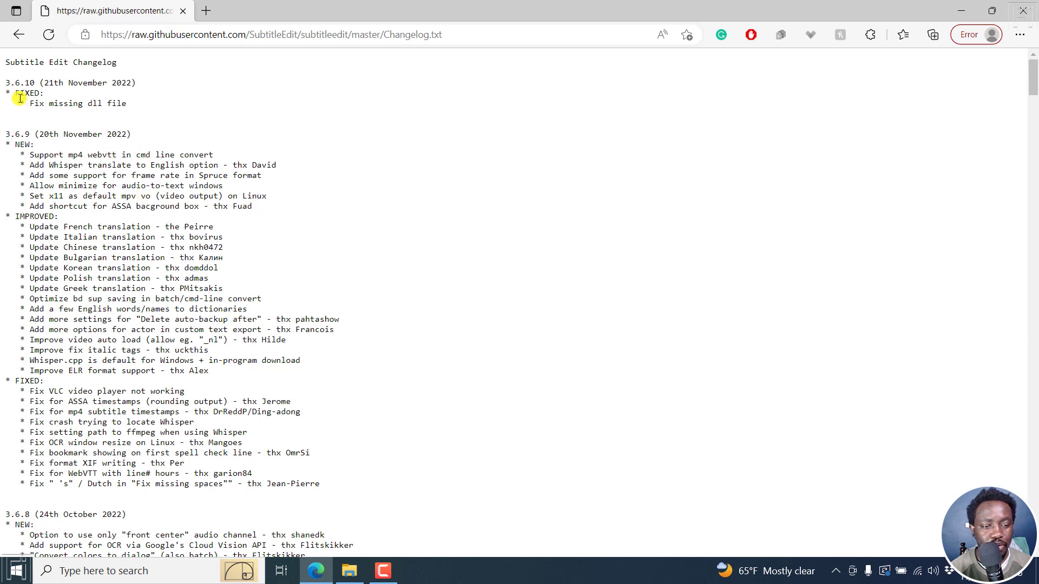
pyautogui.moveTo(13, 102); pyautogui.dragTo(126, 135)
pyautogui.moveTo(66, 172); pyautogui.dragTo(223, 155)
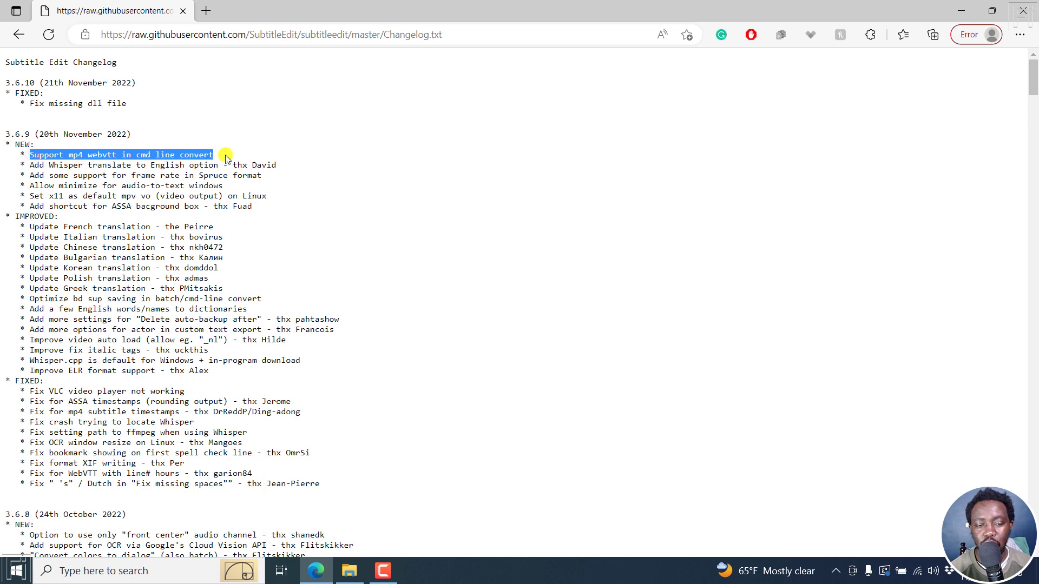
pyautogui.click(81, 167)
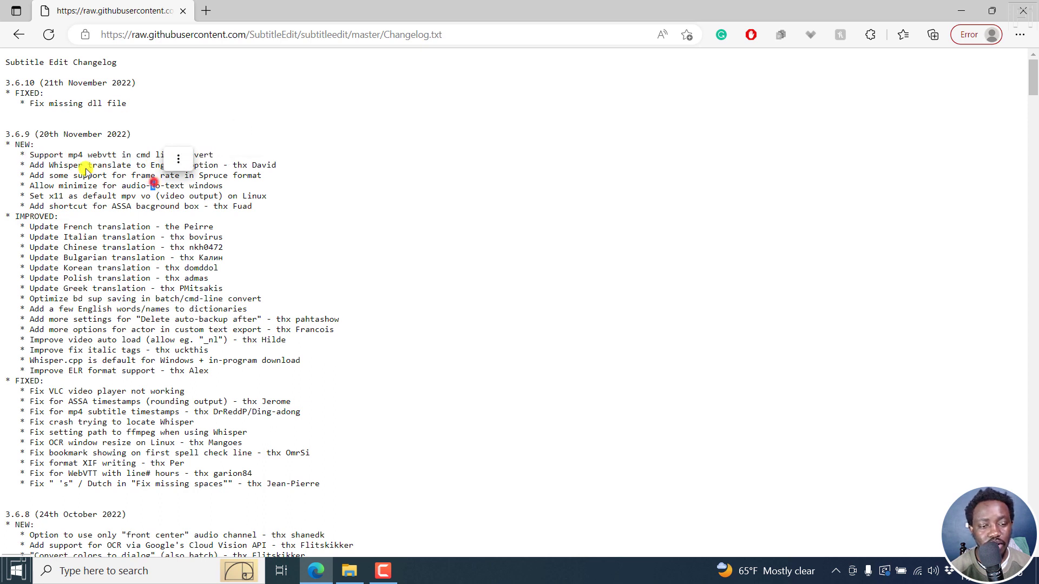
pyautogui.doubleClick(79, 165)
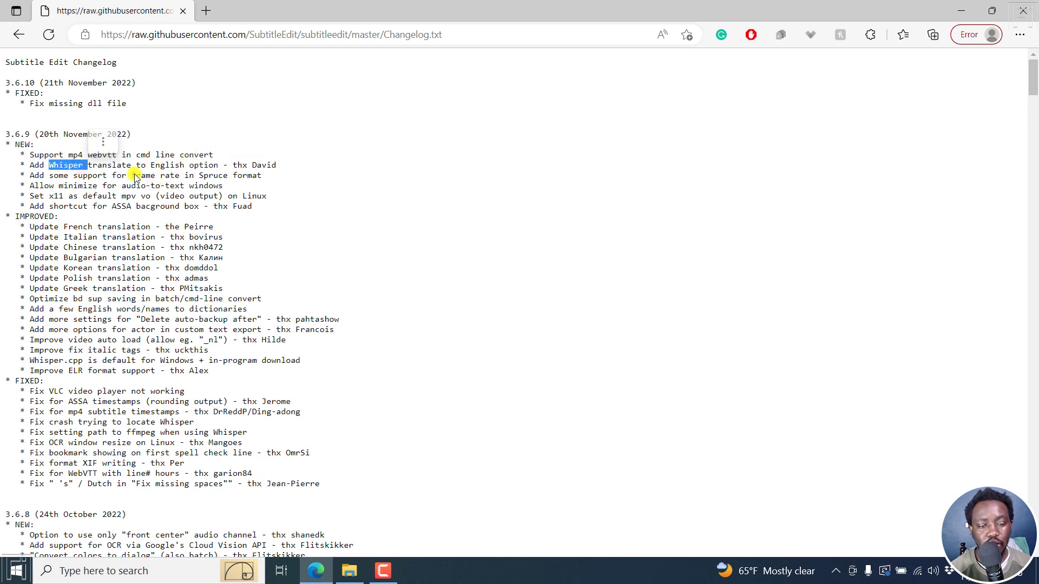
pyautogui.click(71, 177)
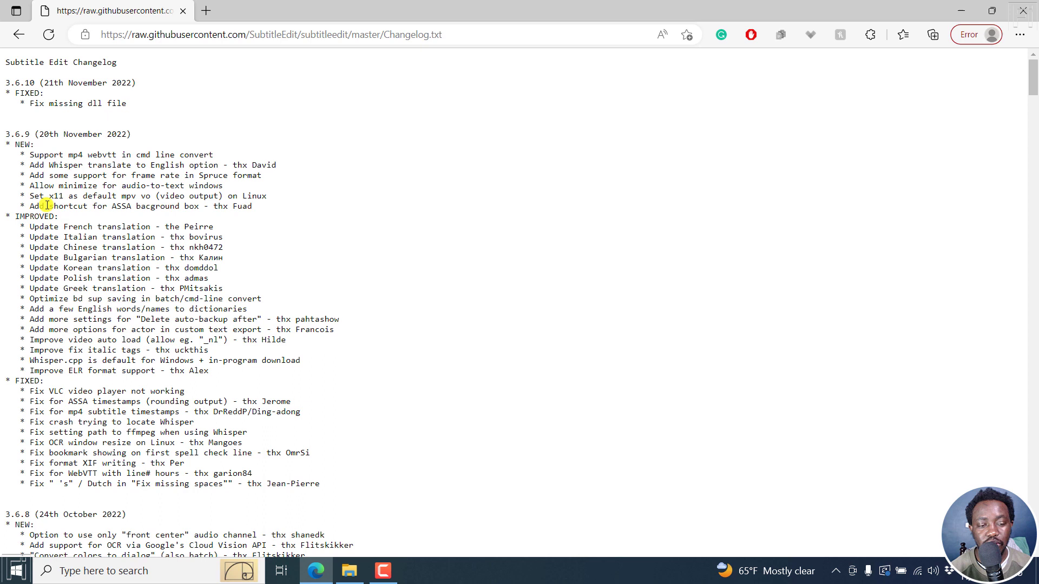
pyautogui.moveTo(39, 196); pyautogui.dragTo(141, 196)
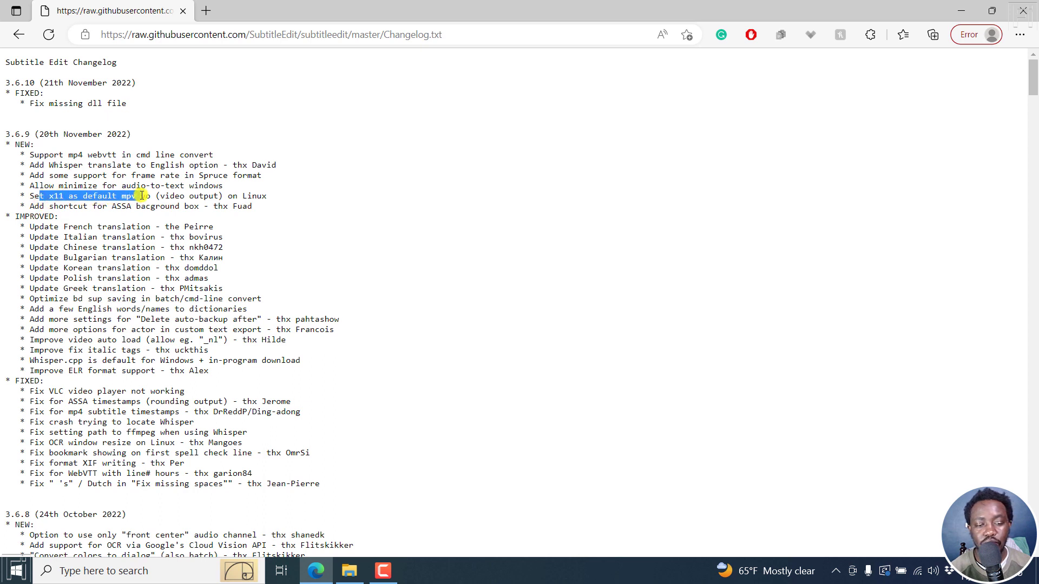
pyautogui.click(170, 197)
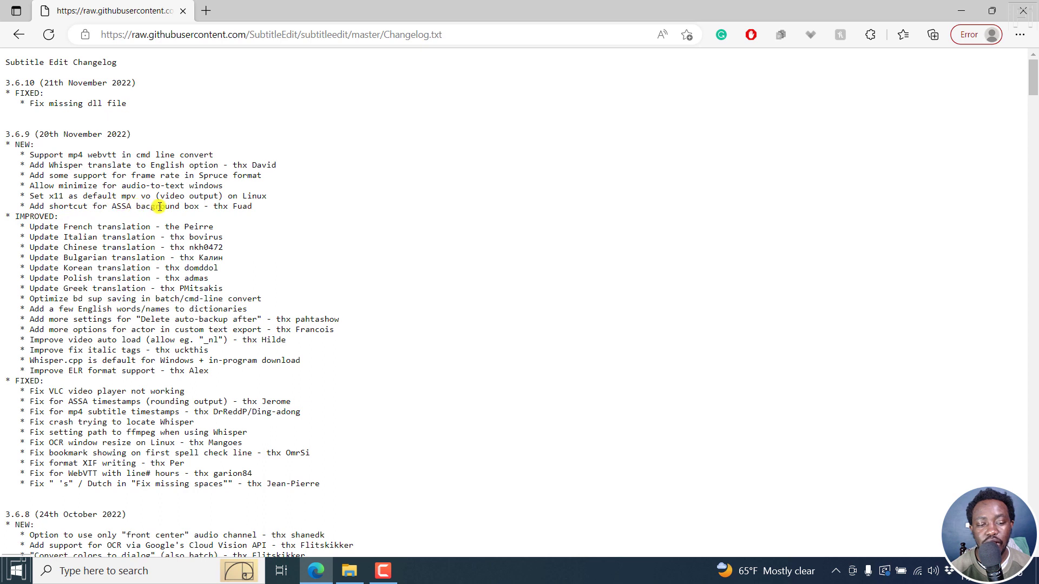
pyautogui.moveTo(159, 206); pyautogui.dragTo(254, 185)
pyautogui.click(43, 217)
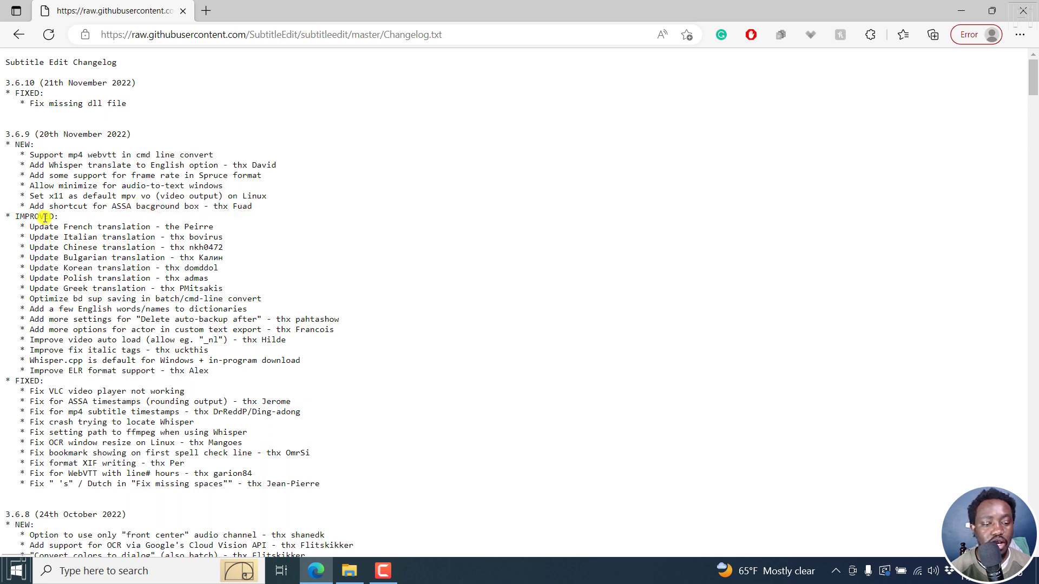
pyautogui.moveTo(34, 219); pyautogui.dragTo(102, 339)
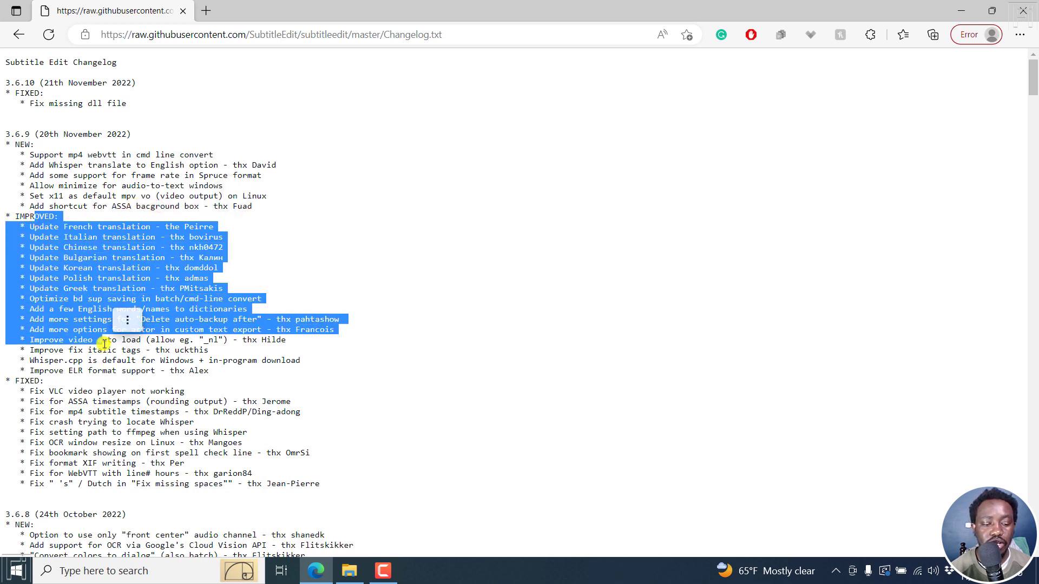
pyautogui.moveTo(21, 391); pyautogui.dragTo(252, 484)
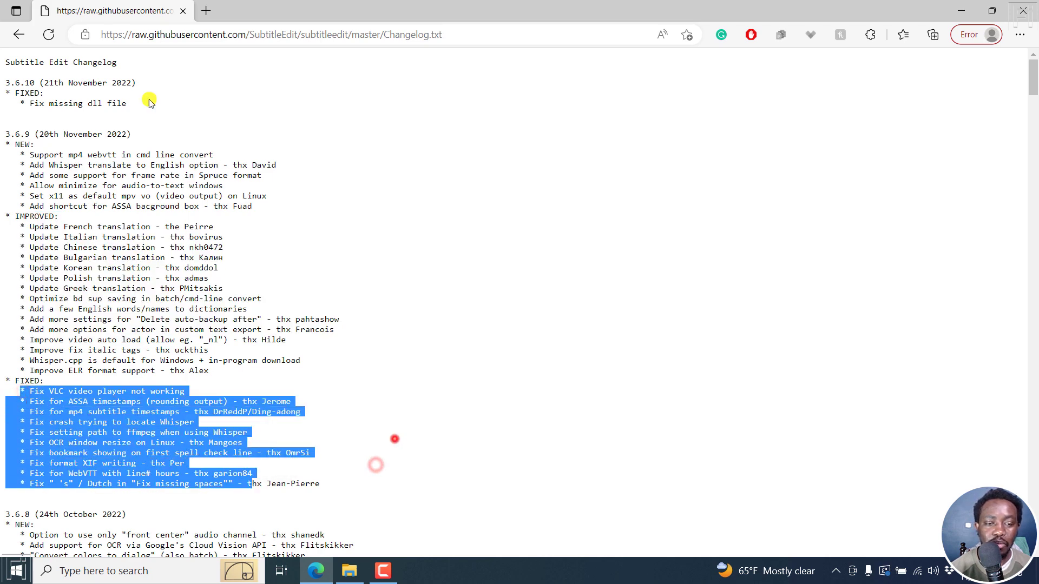
# Return to the Nikse blog and download SubtitleEdit-3.6.10-Setup.exe from the GitHub release assets
pyautogui.click(19, 34)
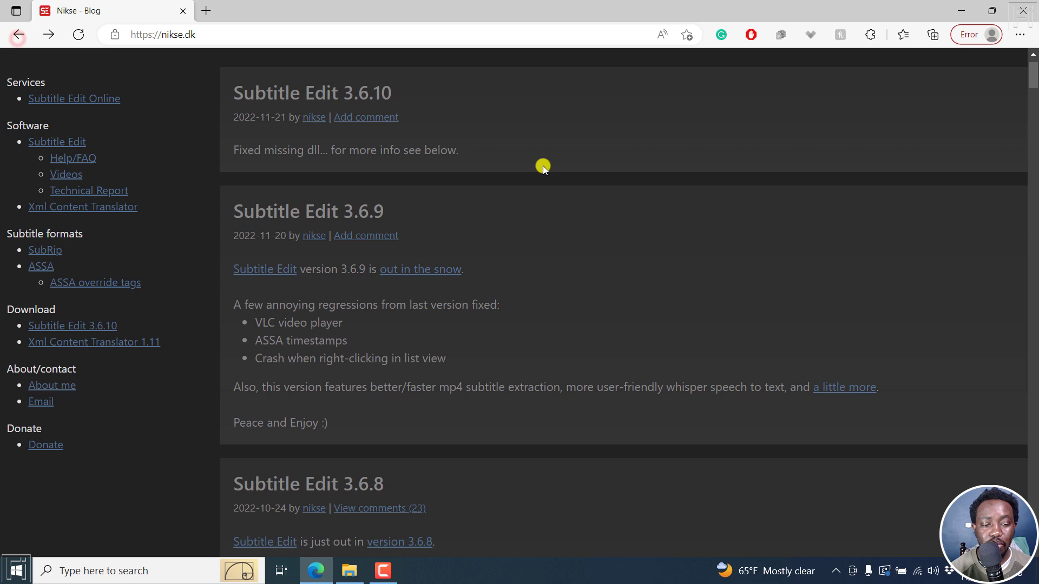
pyautogui.click(75, 328)
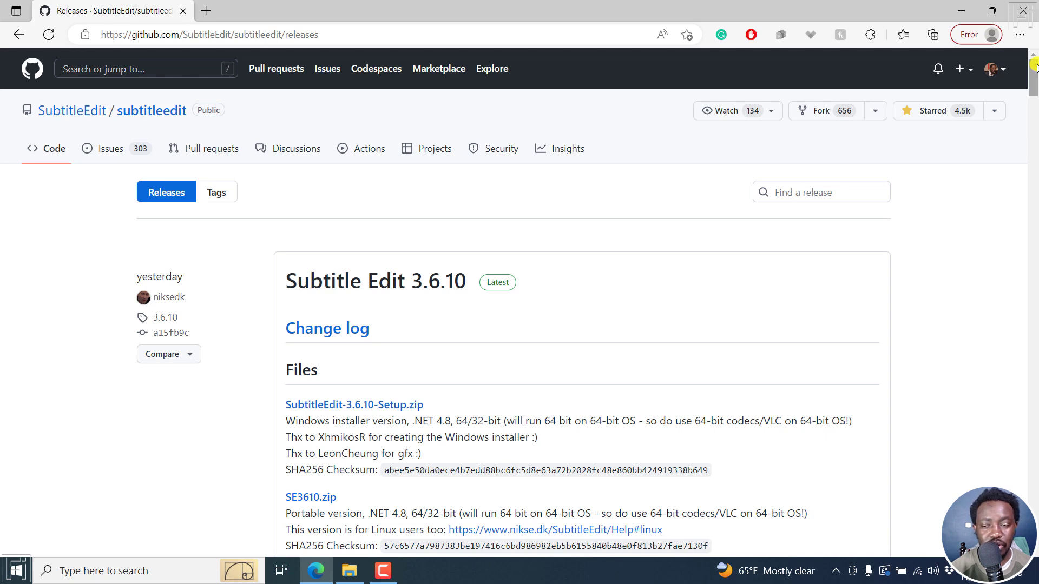
pyautogui.moveTo(1035, 65); pyautogui.dragTo(1035, 110)
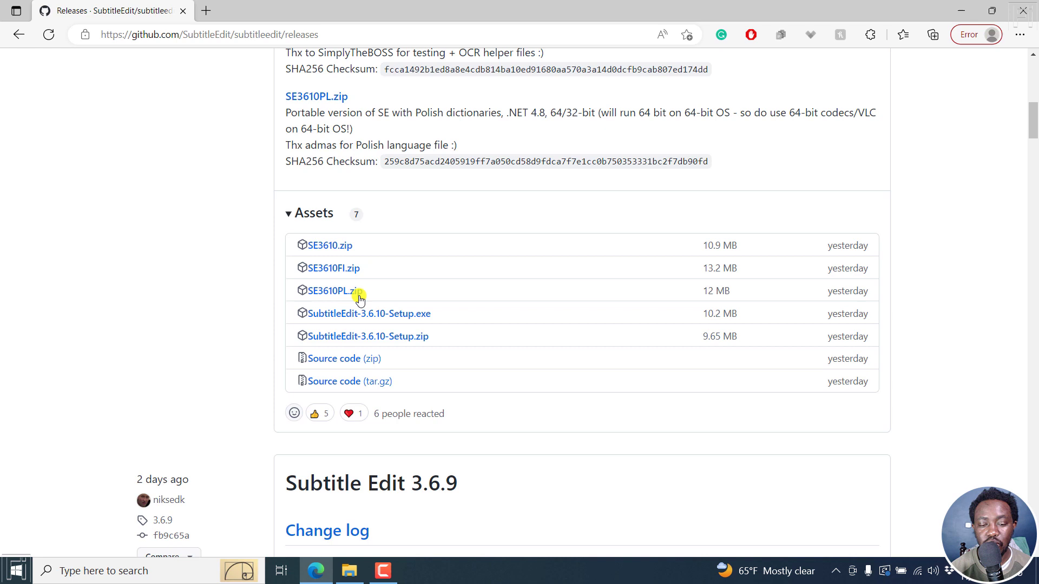
pyautogui.click(405, 314)
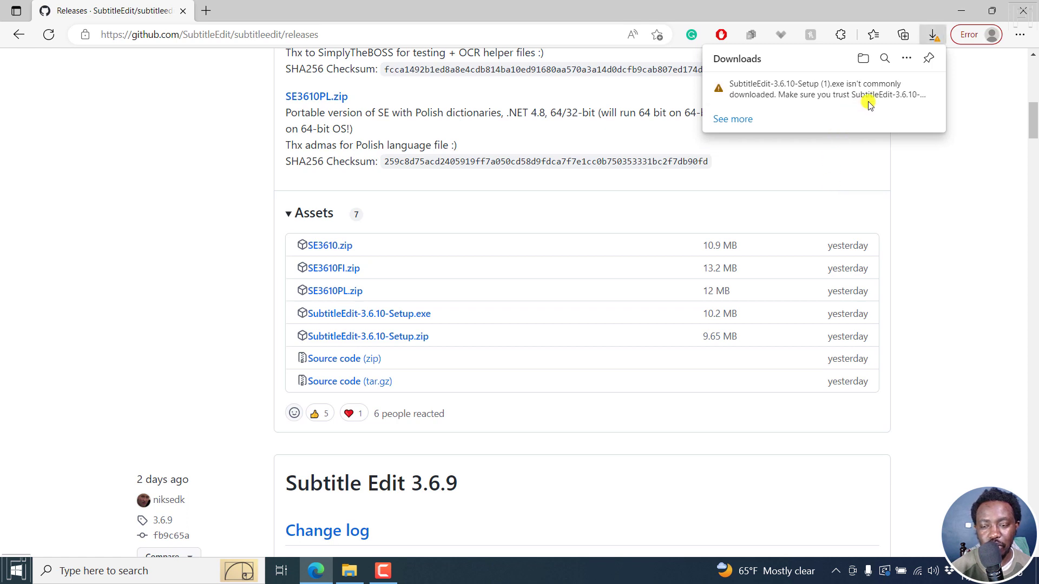
# Keep the flagged installer download anyway and launch it
pyautogui.moveTo(759, 98)
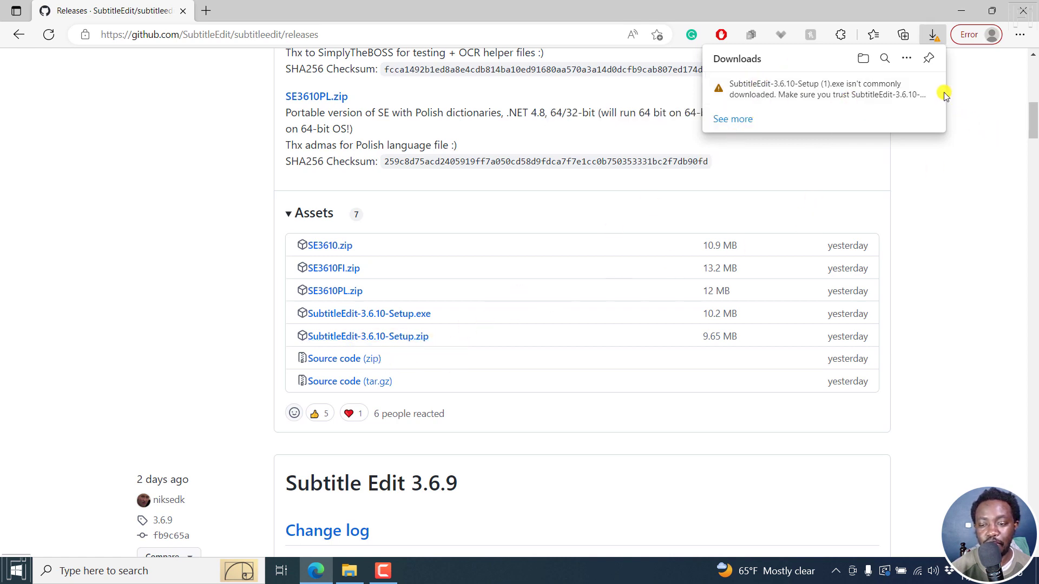
pyautogui.click(921, 93)
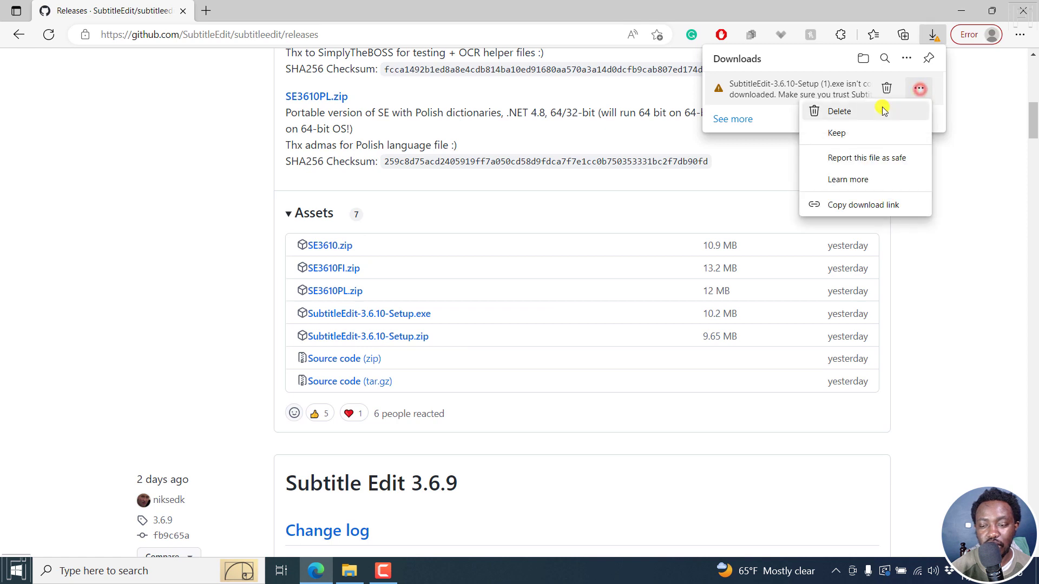
pyautogui.click(842, 134)
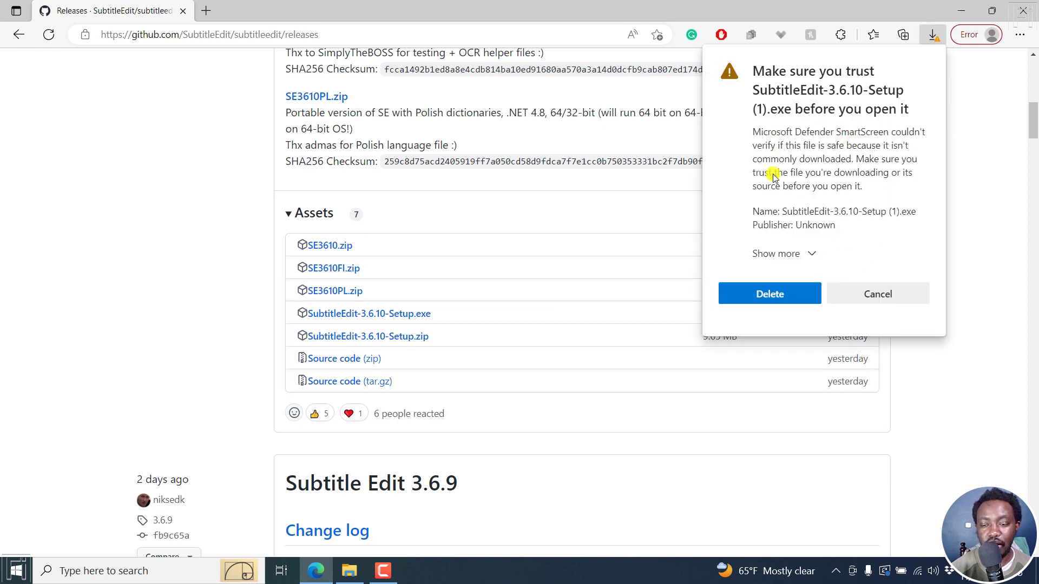
pyautogui.click(814, 255)
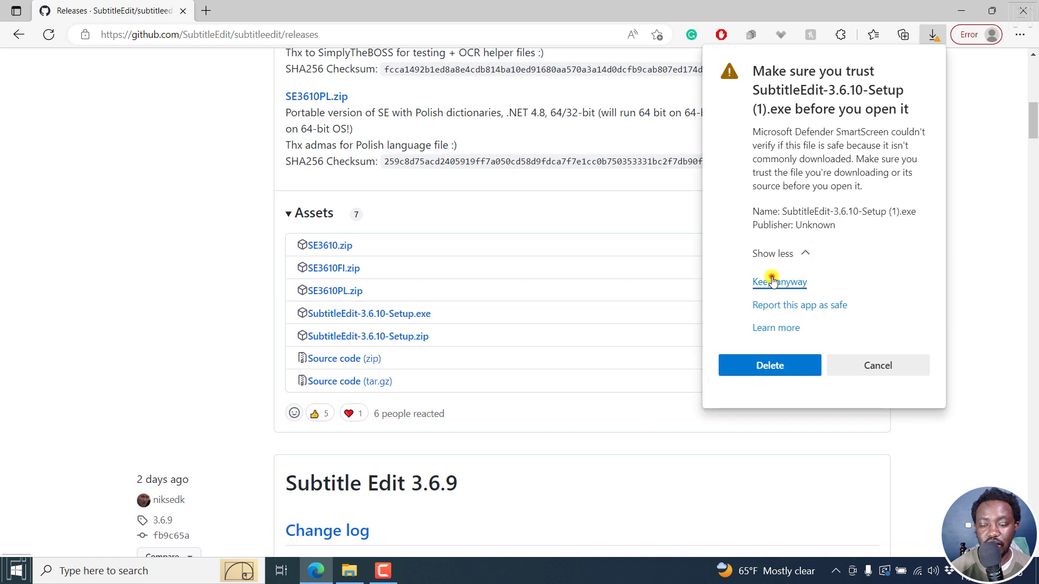
pyautogui.click(771, 277)
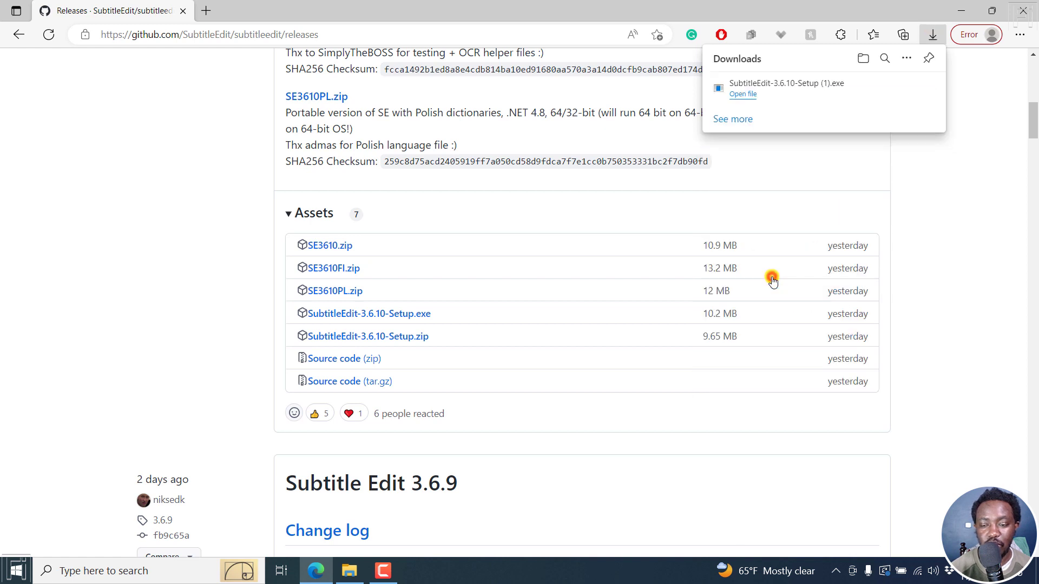
pyautogui.click(750, 92)
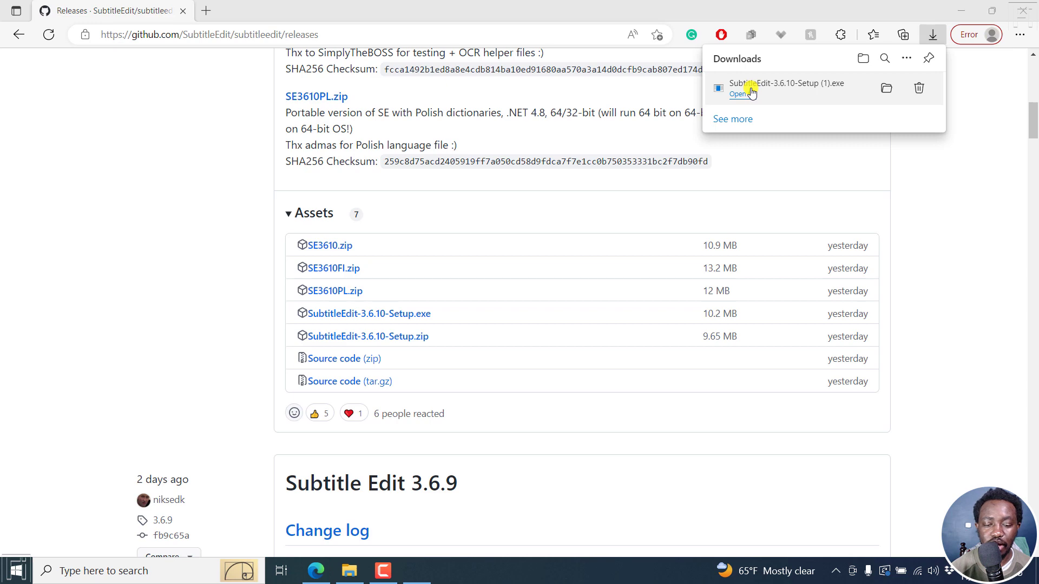
# Minimize the browser and Explorer windows and confirm English as the setup language
pyautogui.click(961, 11)
pyautogui.click(991, 66)
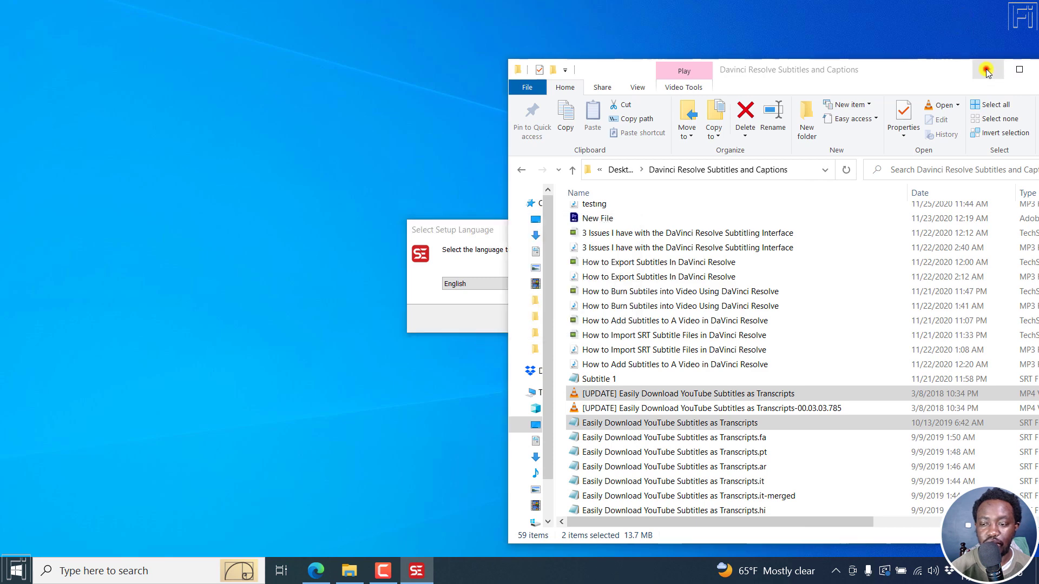
pyautogui.moveTo(494, 230); pyautogui.dragTo(486, 207)
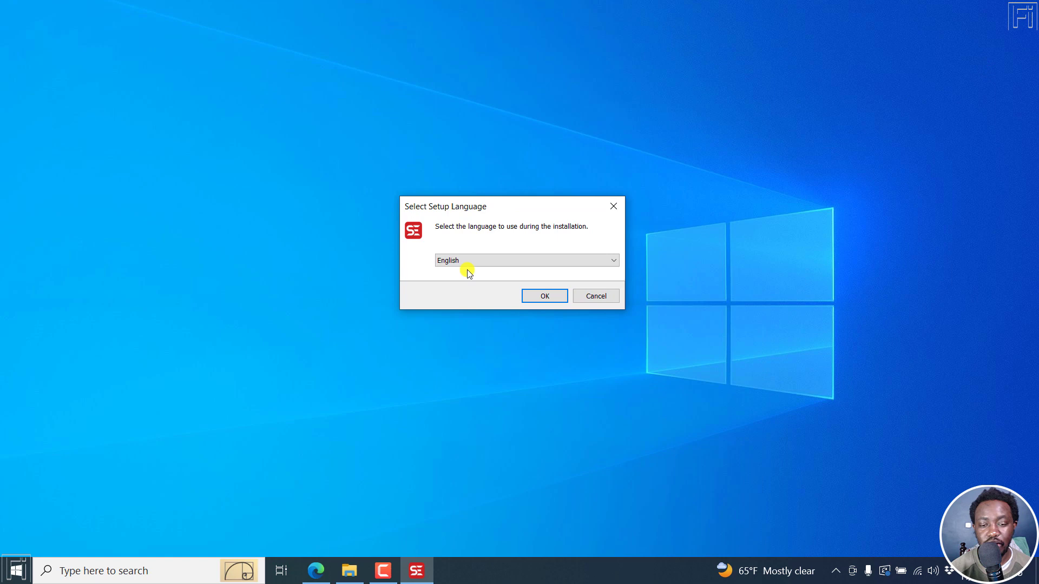
pyautogui.click(541, 300)
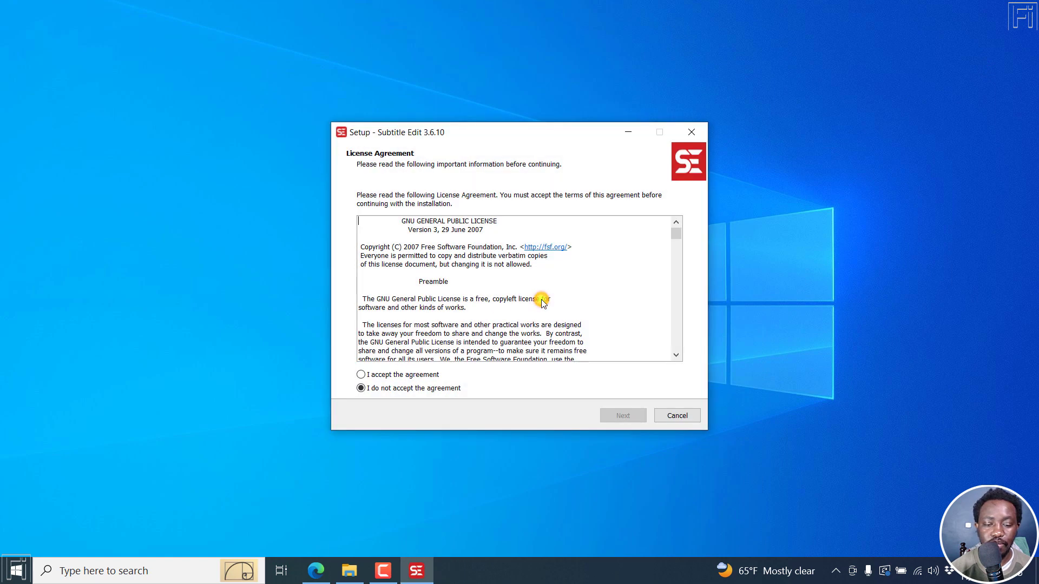
# Accept the licence and default settings, skip the desktop shortcut and file associations, and install
pyautogui.click(395, 376)
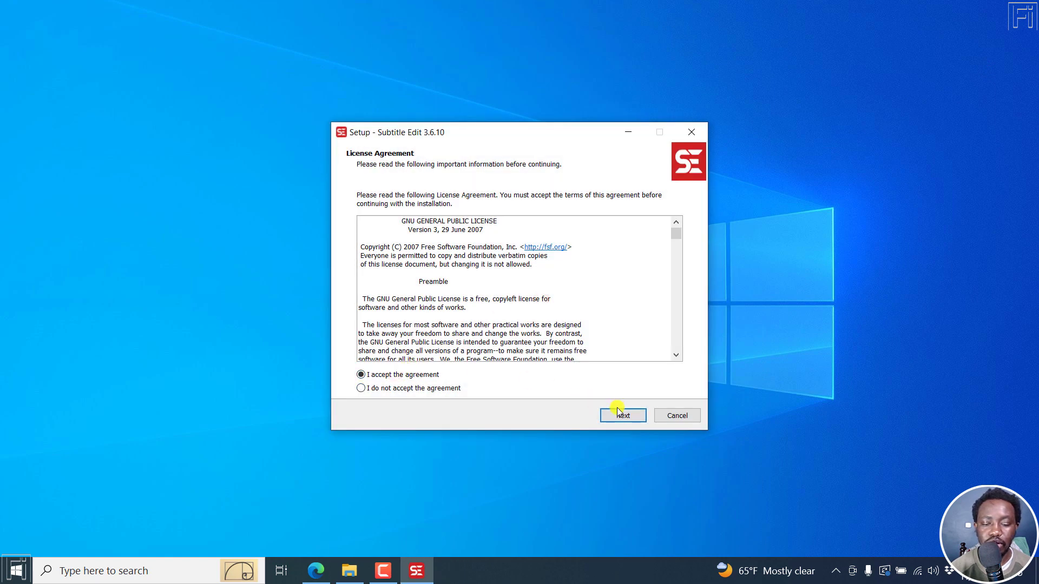
pyautogui.click(617, 416)
pyautogui.click(617, 415)
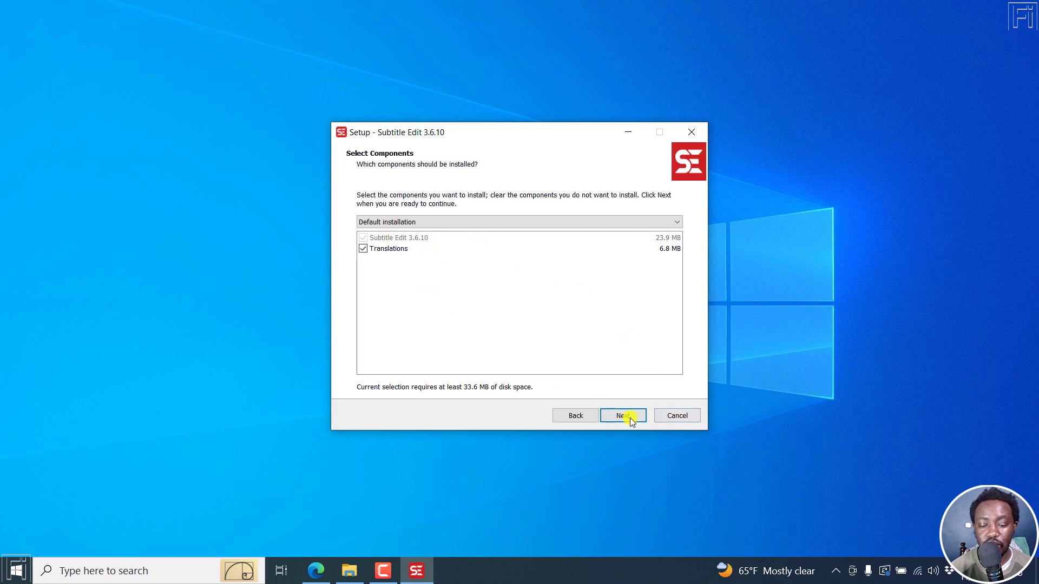
pyautogui.click(631, 420)
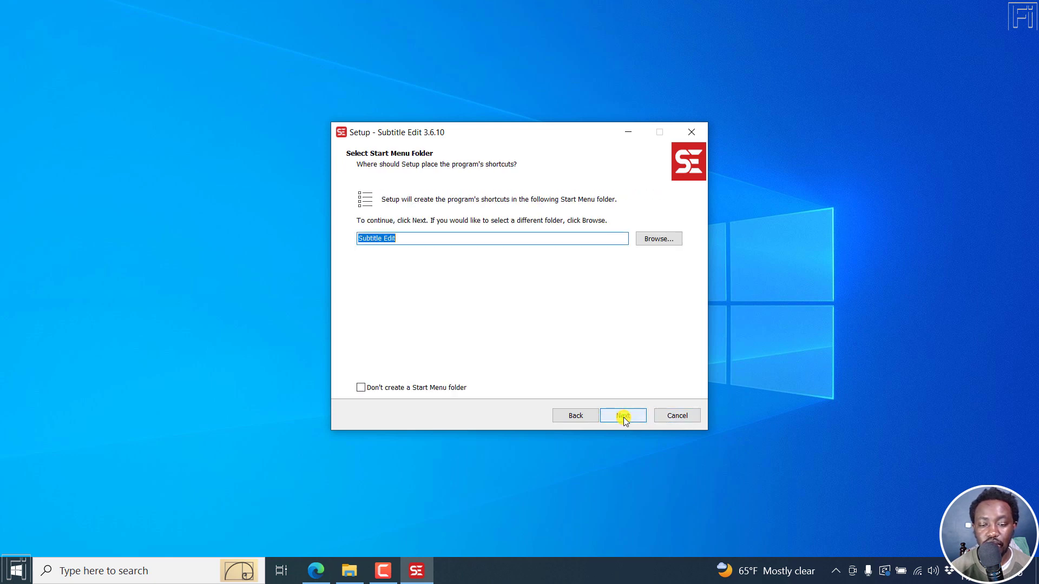
pyautogui.click(623, 417)
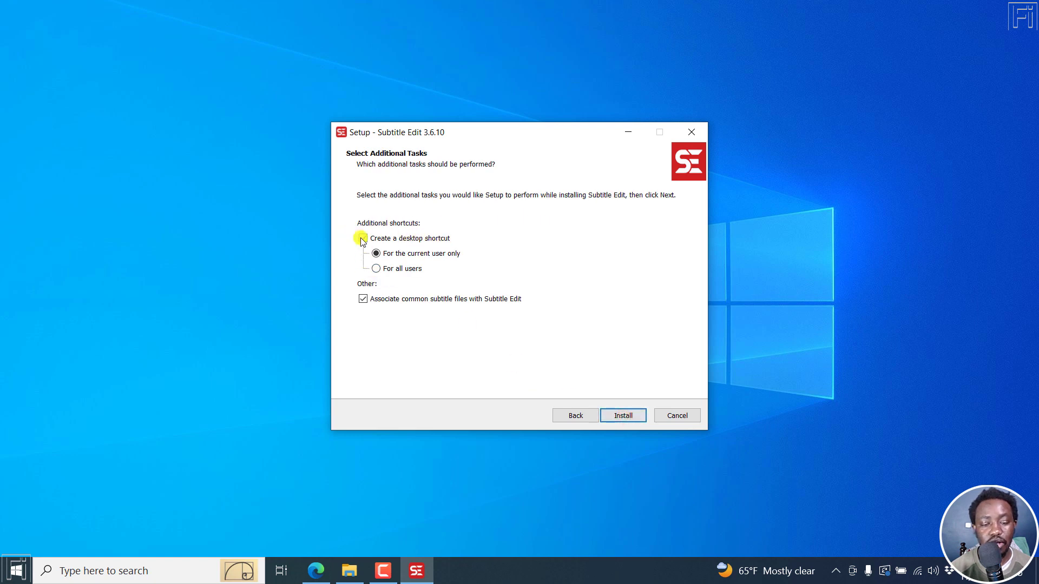
pyautogui.click(362, 239)
pyautogui.click(363, 299)
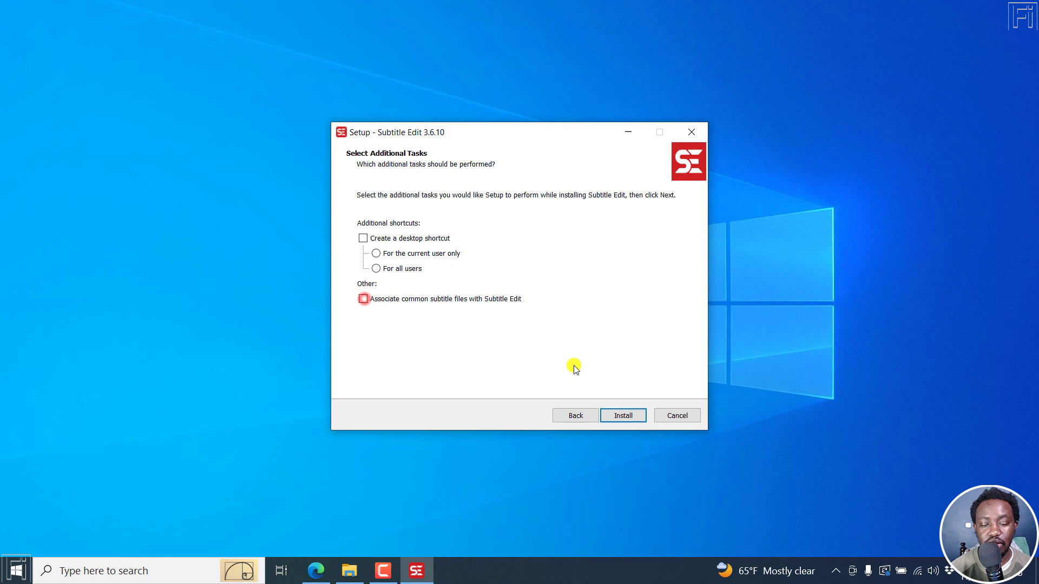
pyautogui.click(623, 416)
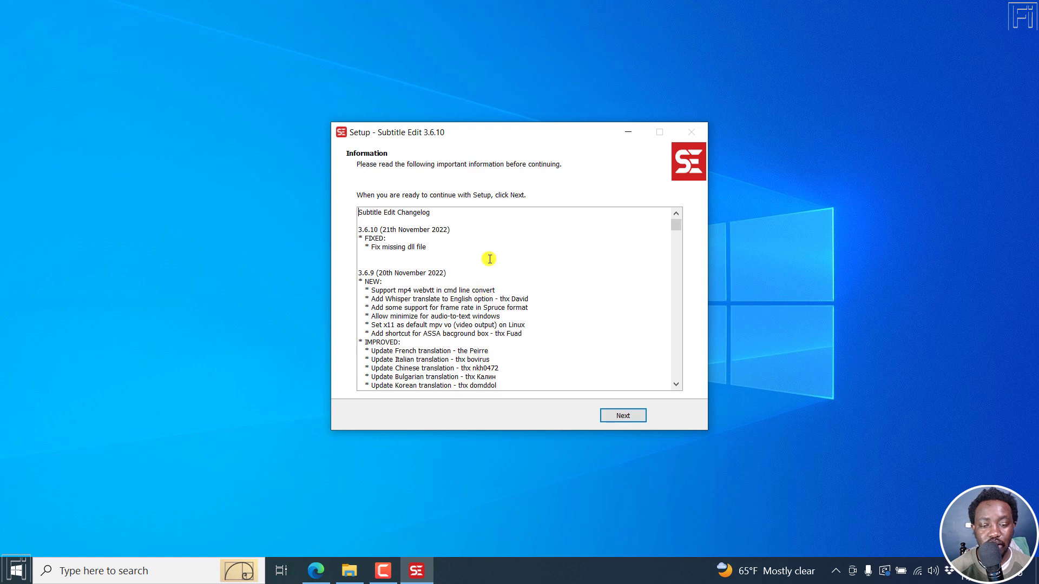
# Finish setup, launch Subtitle Edit and maximize its window
pyautogui.moveTo(367, 215); pyautogui.dragTo(460, 274)
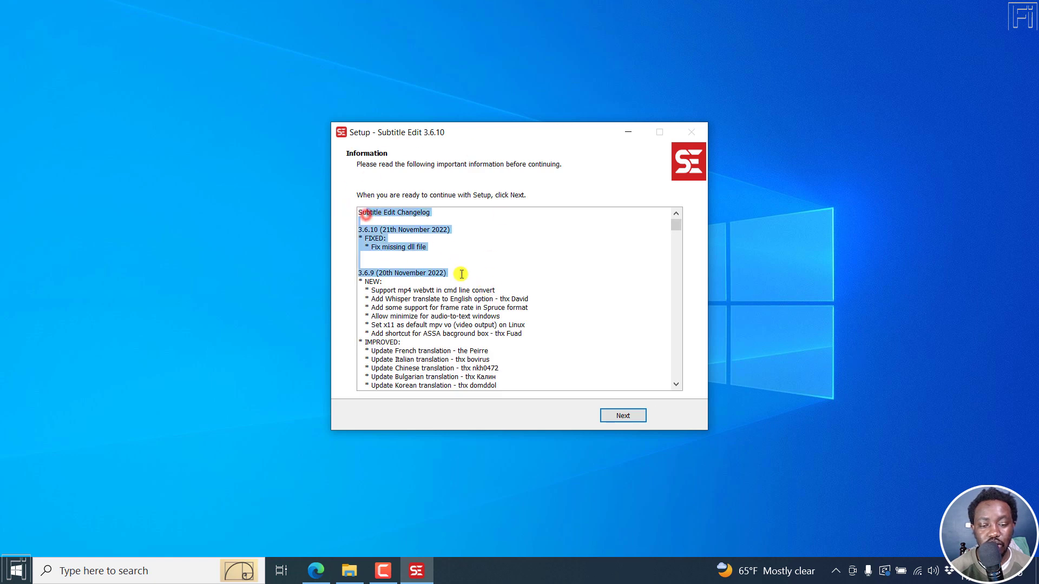
pyautogui.click(642, 416)
pyautogui.click(509, 247)
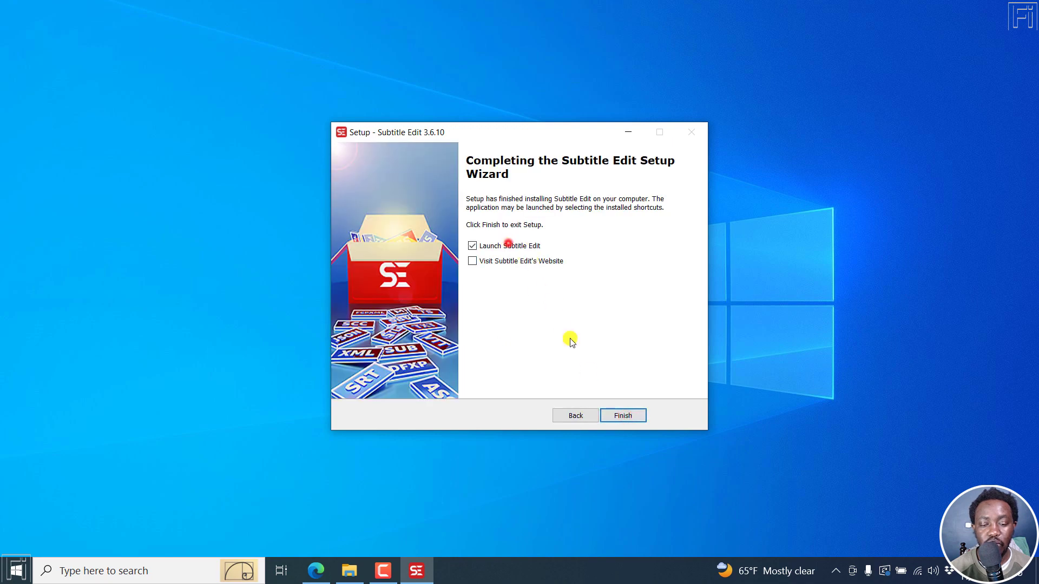
pyautogui.click(619, 417)
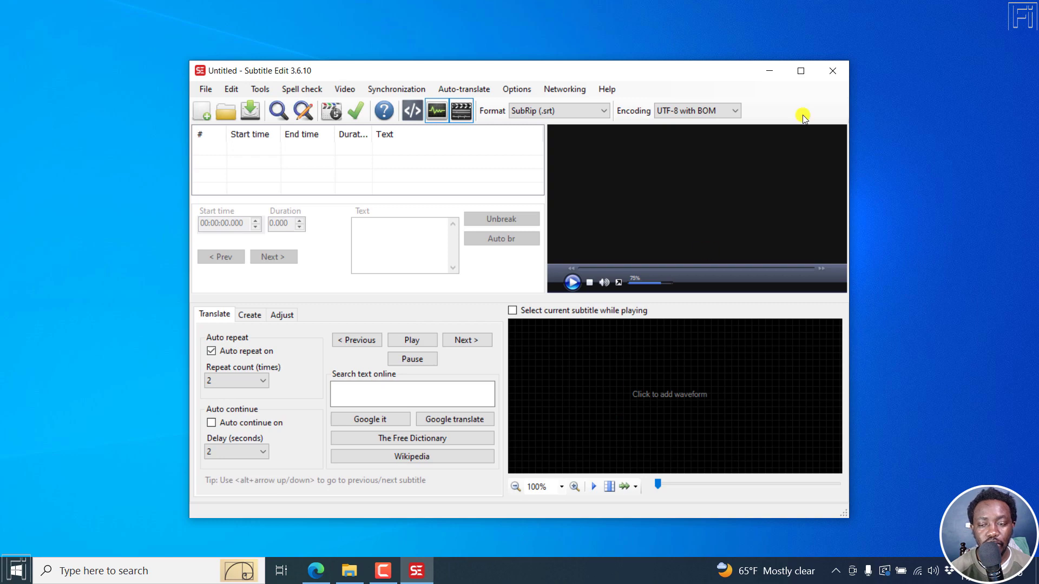
pyautogui.click(800, 71)
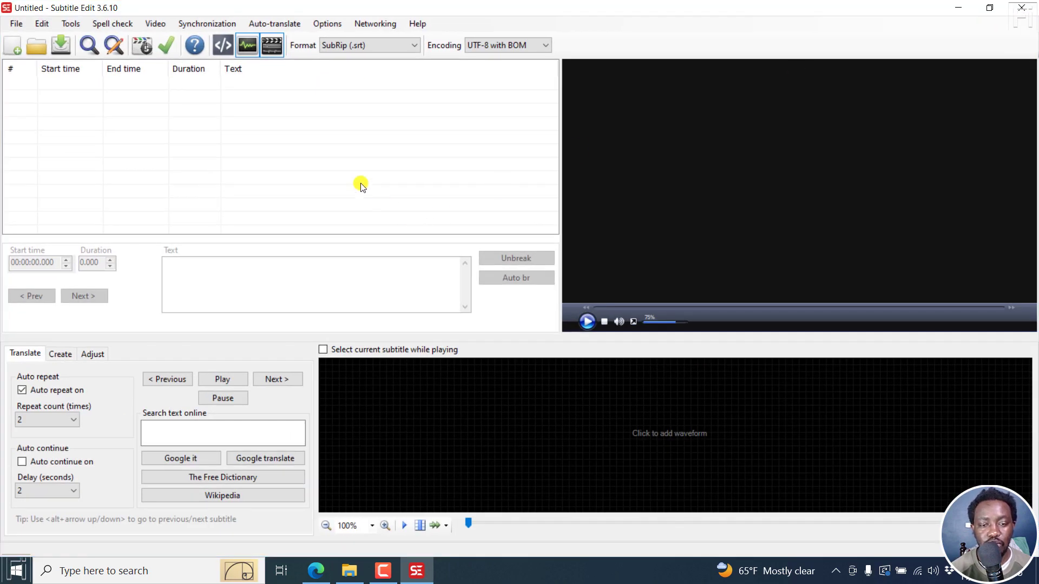
# Download the mpv library from Options > Settings > Video player and acknowledge its completion
pyautogui.click(330, 23)
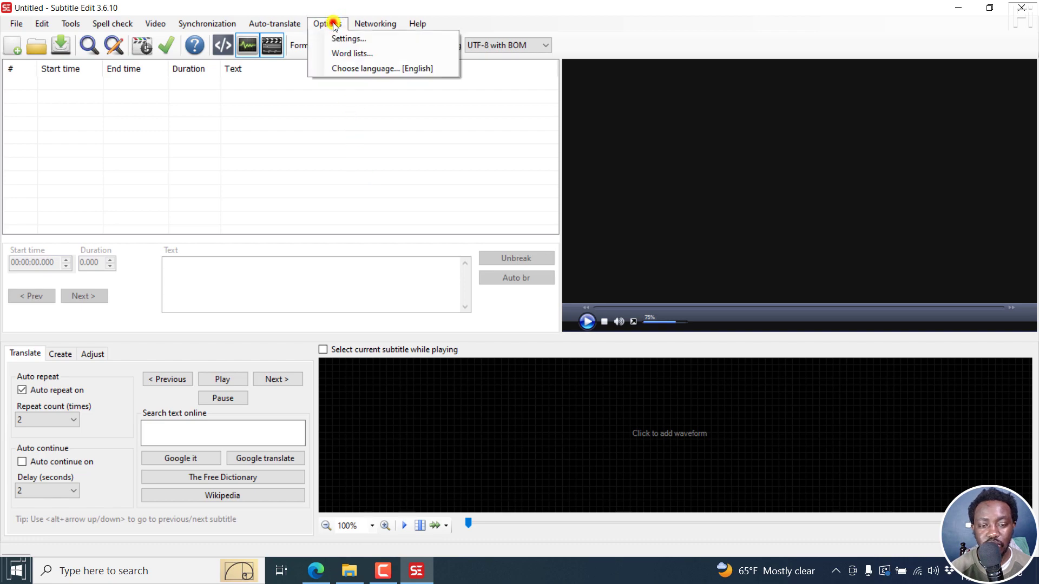
pyautogui.click(341, 40)
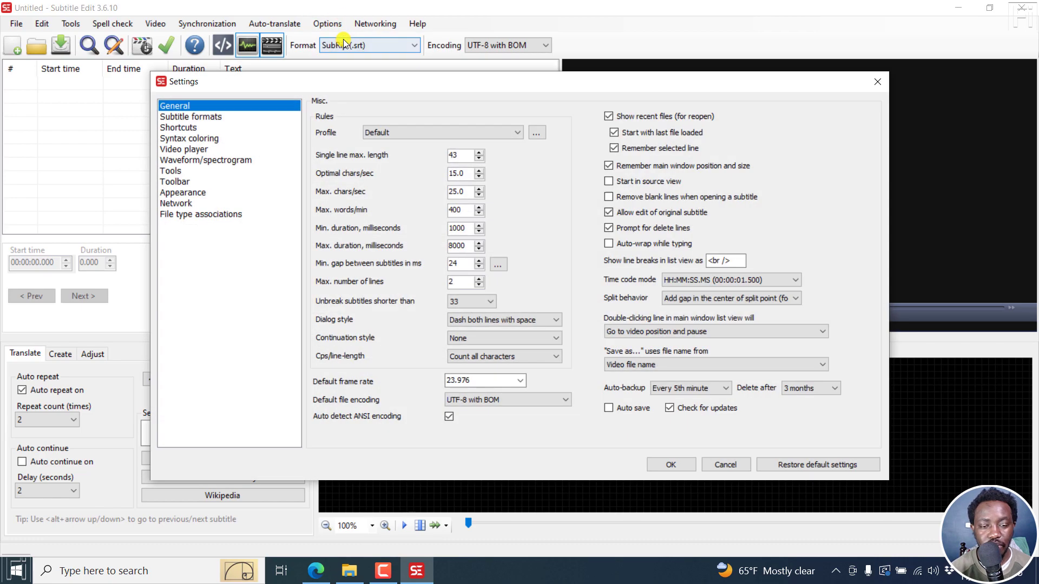
pyautogui.click(185, 148)
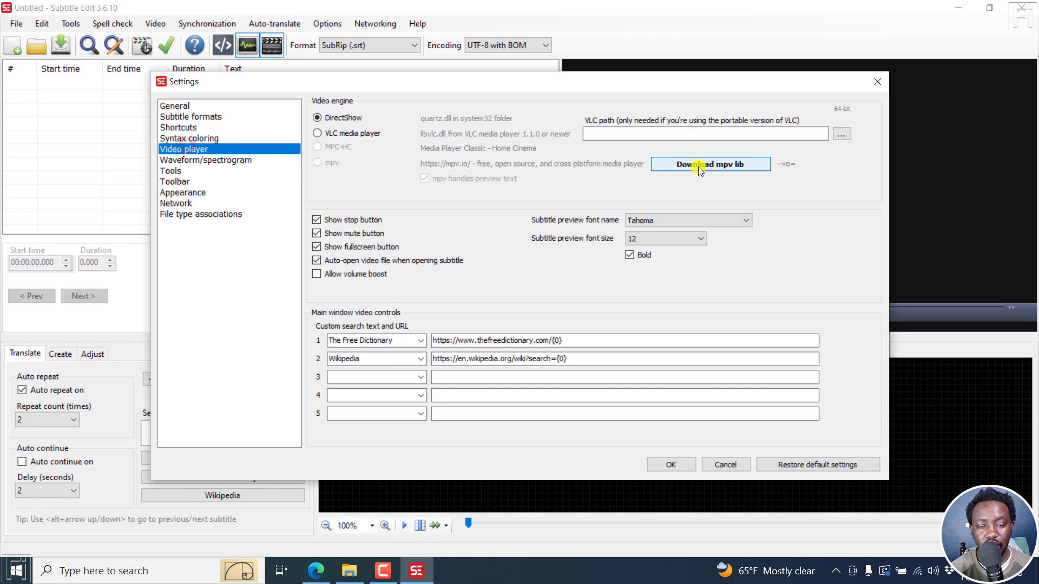
pyautogui.click(744, 164)
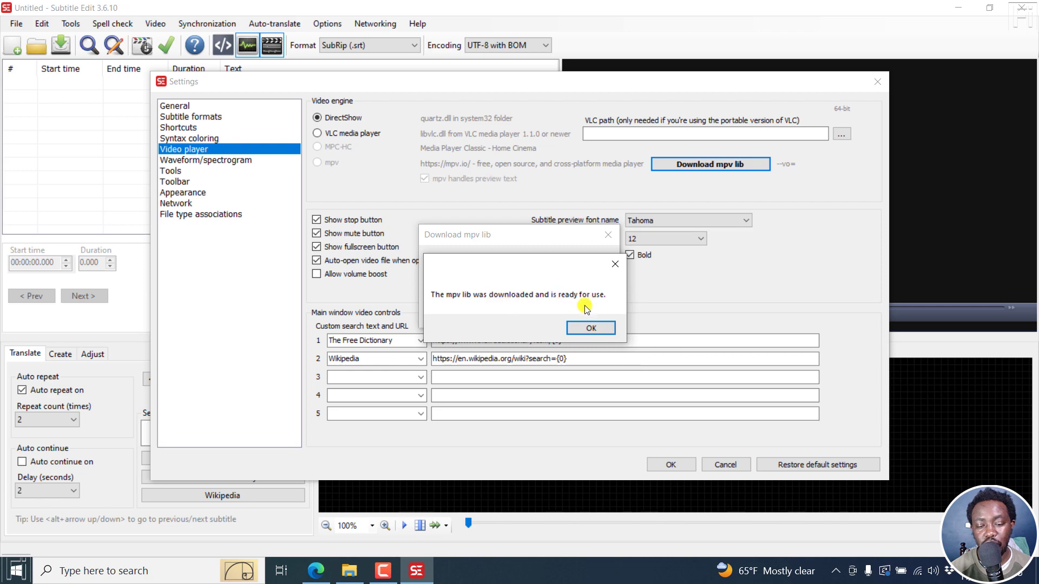
pyautogui.click(590, 328)
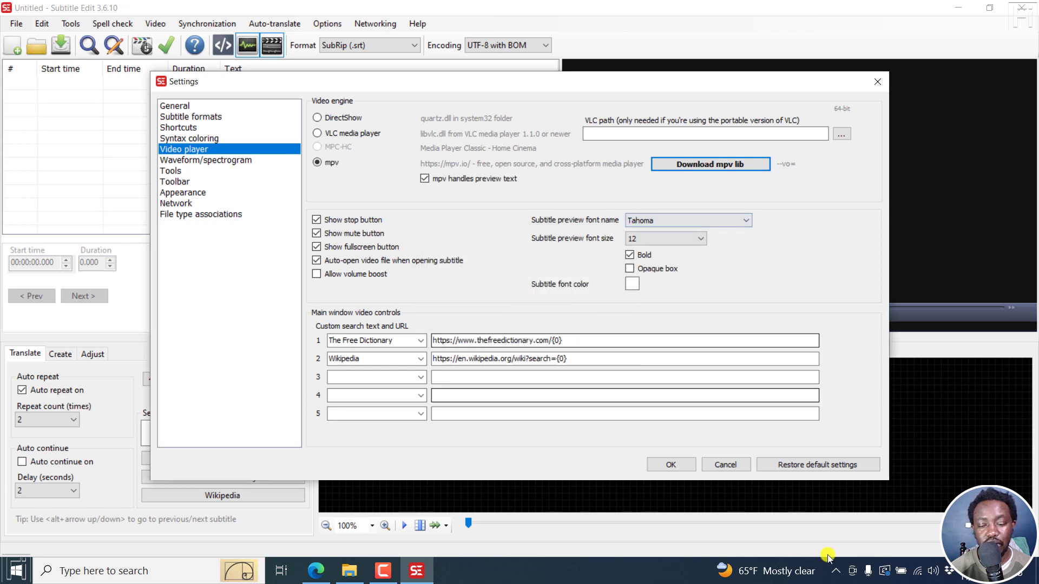
# Save settings, load '[UPDATE] Easily Download YouTube Subtitles as Transcripts.mp4' and generate its waveform
pyautogui.click(671, 464)
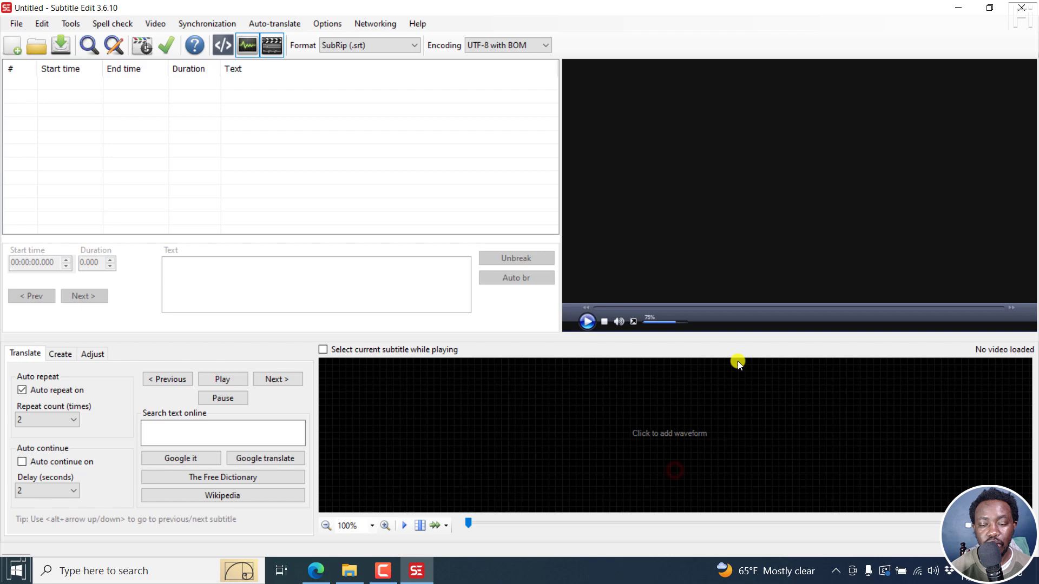
pyautogui.click(152, 24)
pyautogui.click(165, 39)
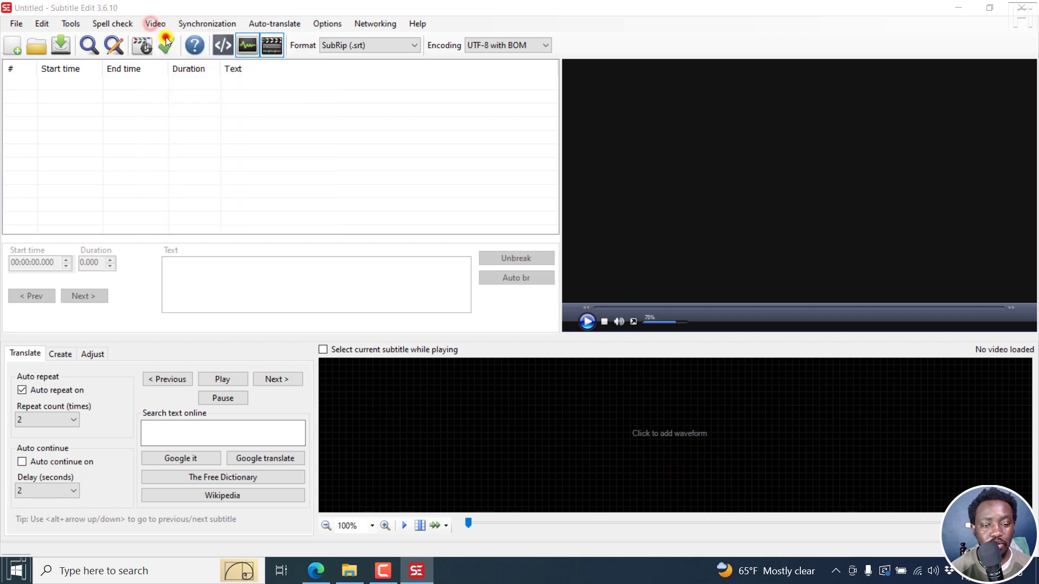
pyautogui.click(181, 113)
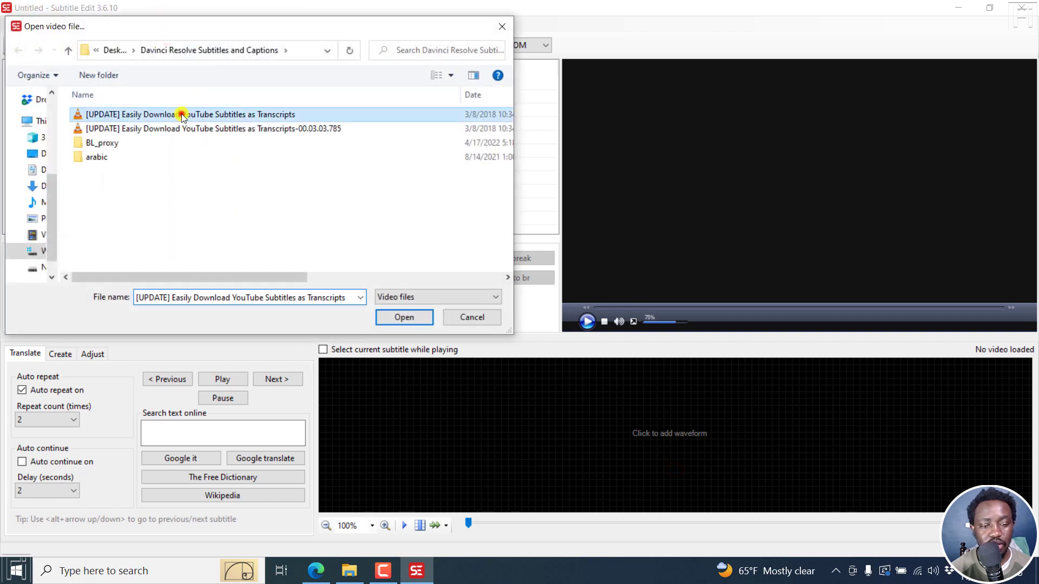
pyautogui.click(394, 315)
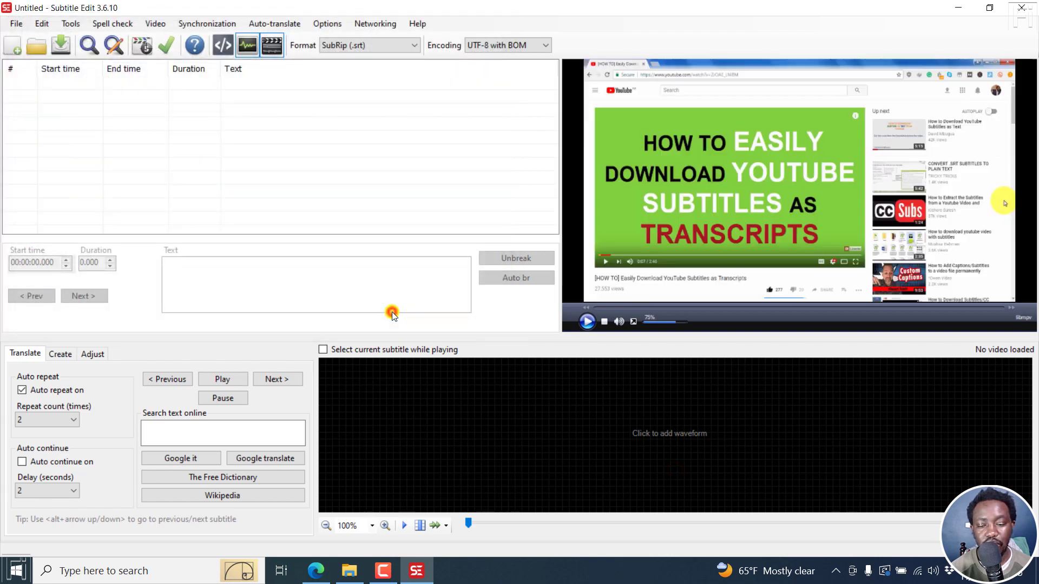
pyautogui.click(673, 435)
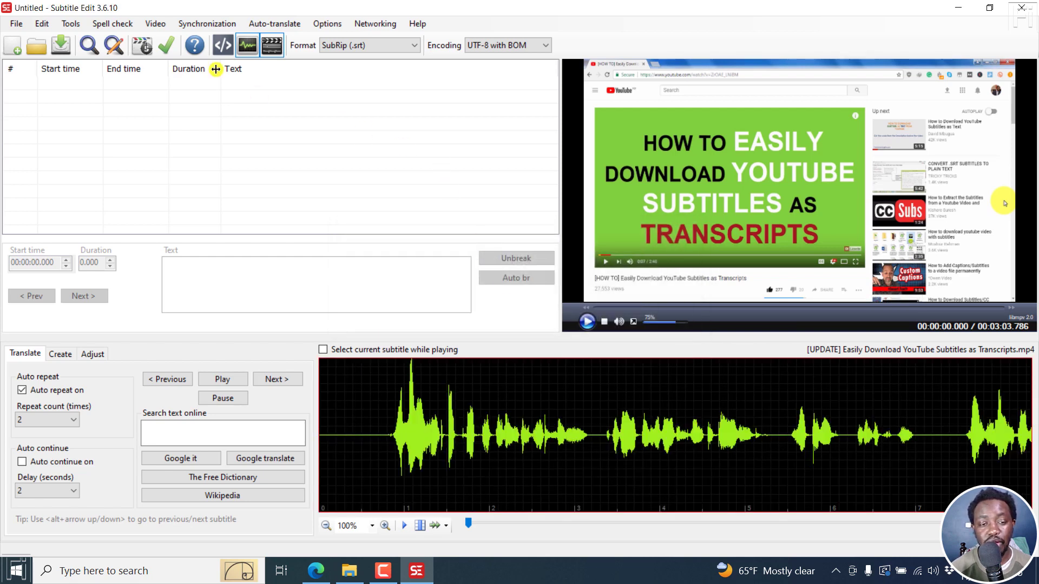
# Start Whisper audio-to-text, downloading FFmpeg and whisper.cpp when prompted
pyautogui.click(155, 24)
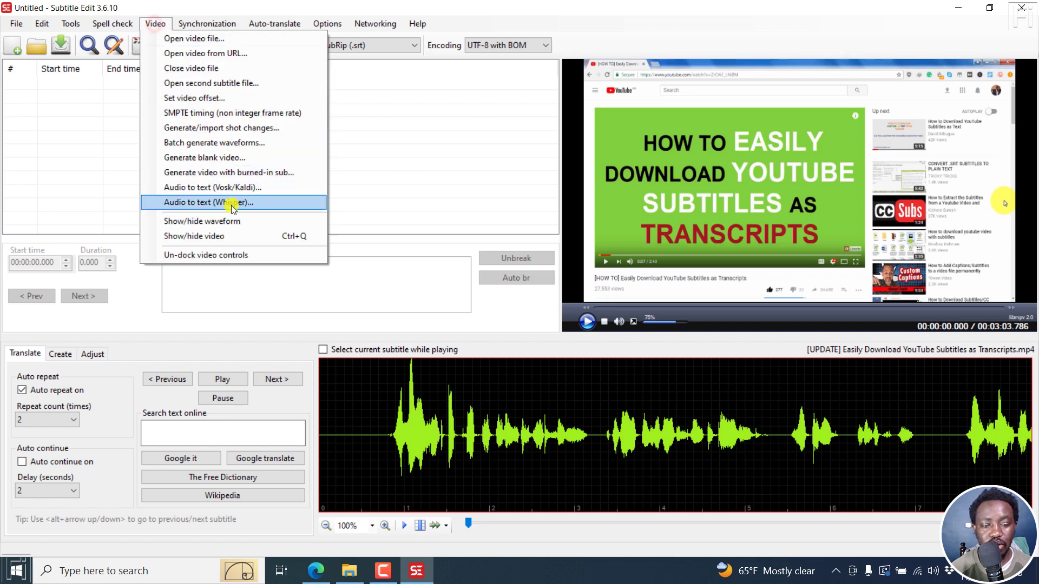
pyautogui.click(188, 203)
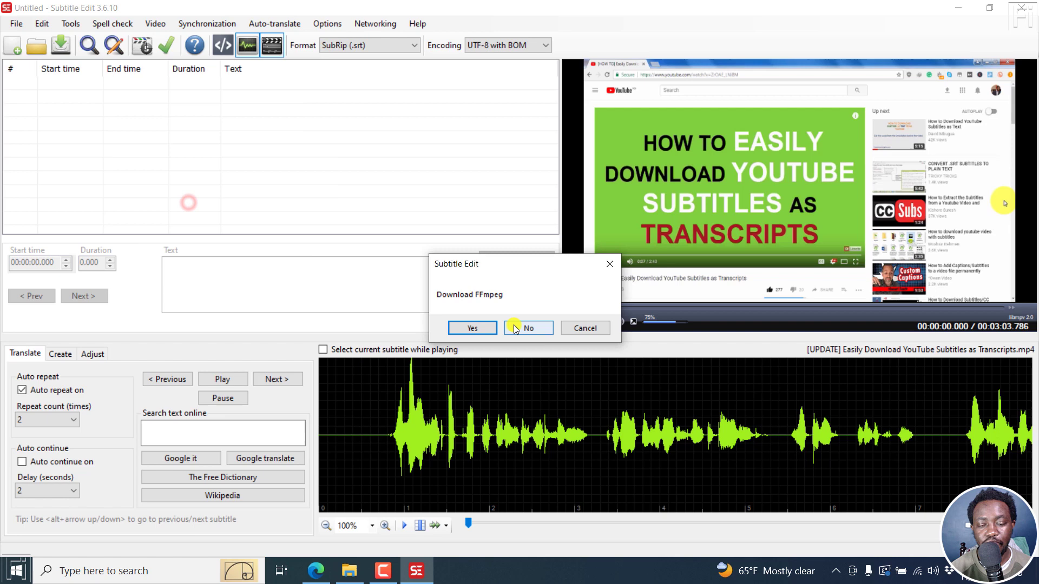
pyautogui.click(470, 329)
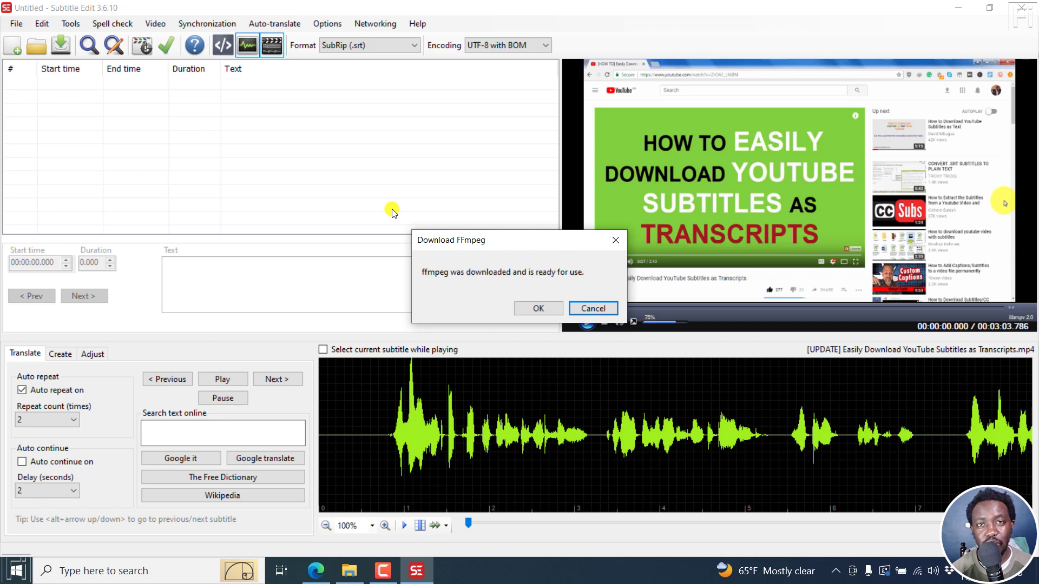
pyautogui.click(533, 310)
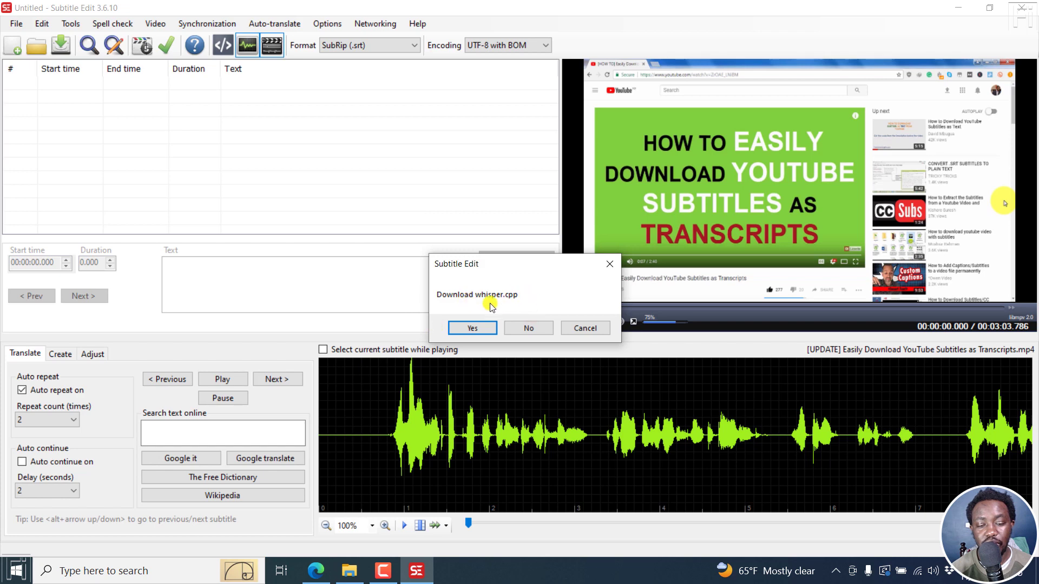
pyautogui.click(464, 327)
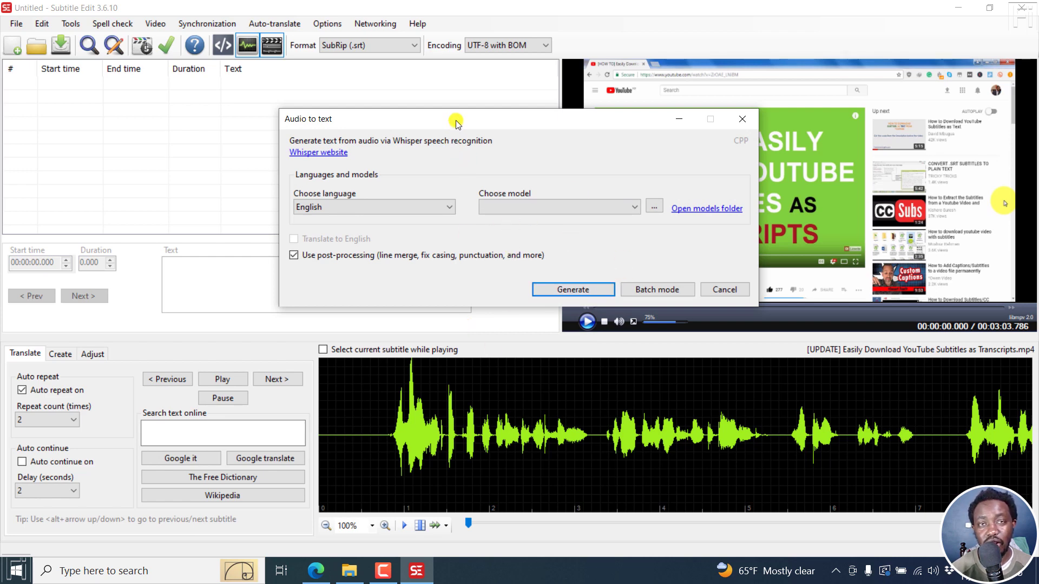
# Download the base (148 MB) Whisper model and select it for transcription
pyautogui.moveTo(456, 124)
pyautogui.mouseDown()
pyautogui.moveTo(513, 108)
pyautogui.moveTo(461, 142)
pyautogui.moveTo(447, 137)
pyautogui.mouseUp()
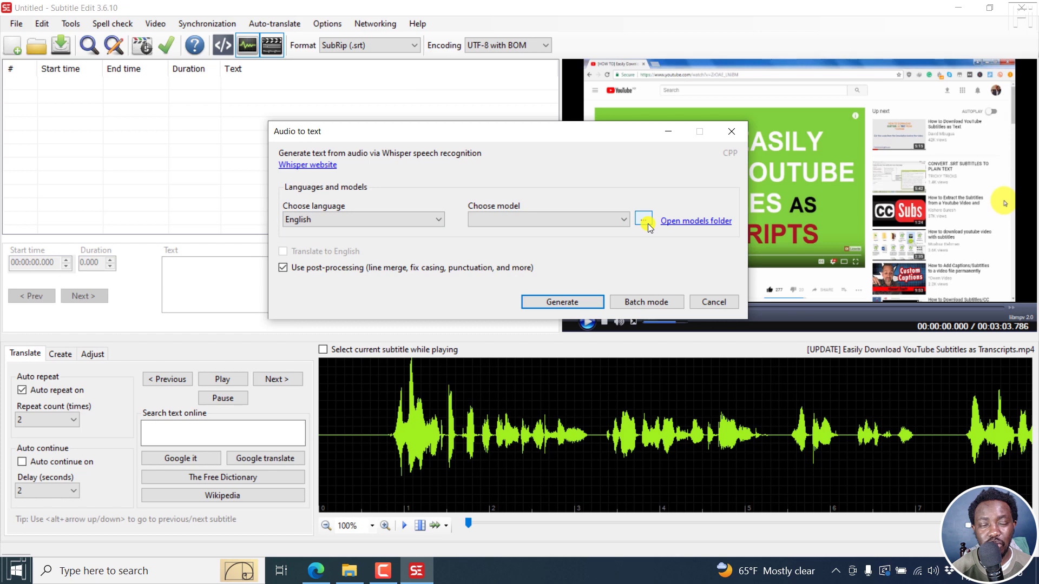
pyautogui.click(624, 219)
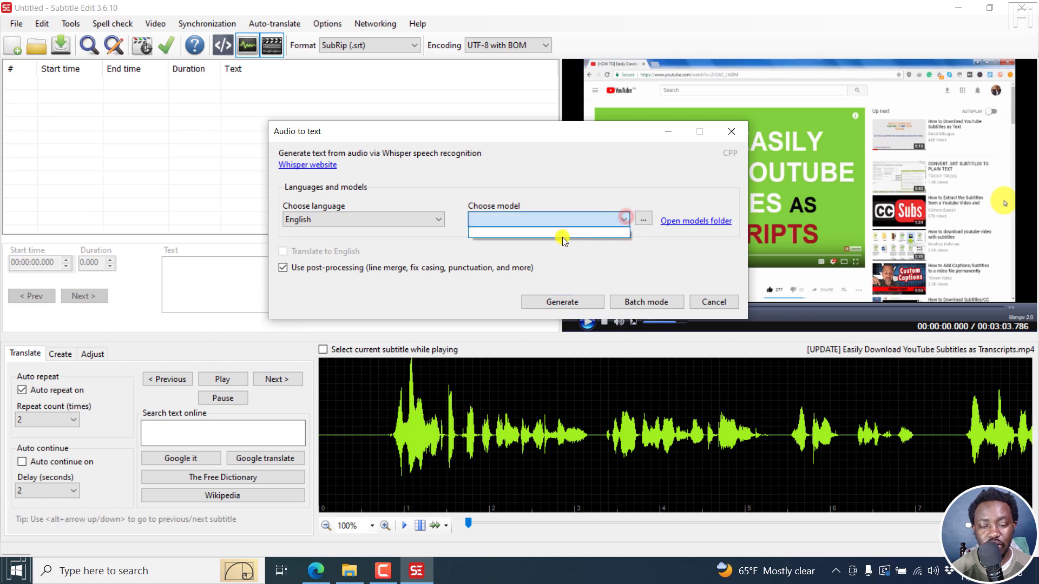
pyautogui.click(639, 219)
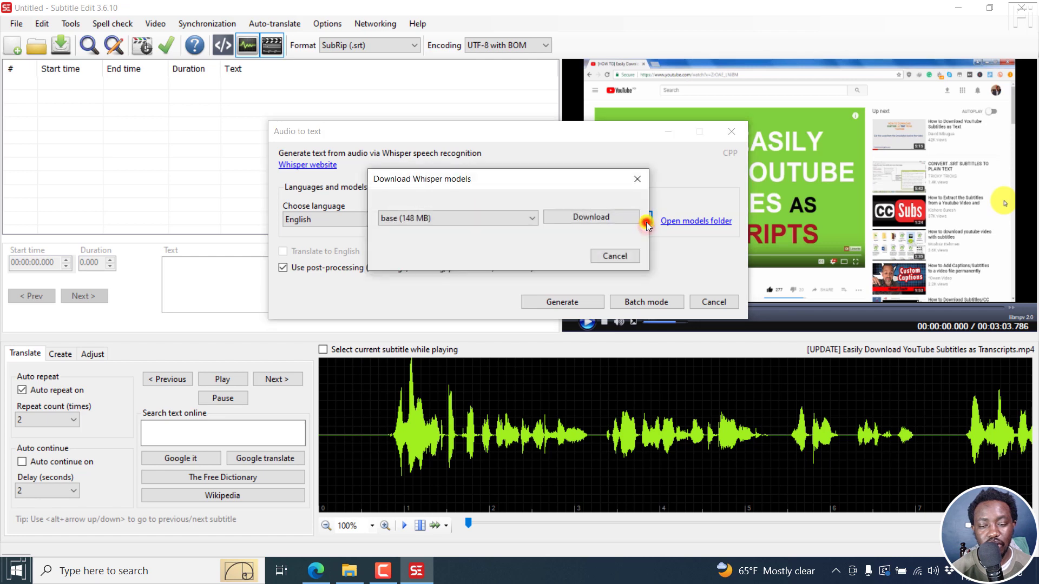
pyautogui.click(530, 218)
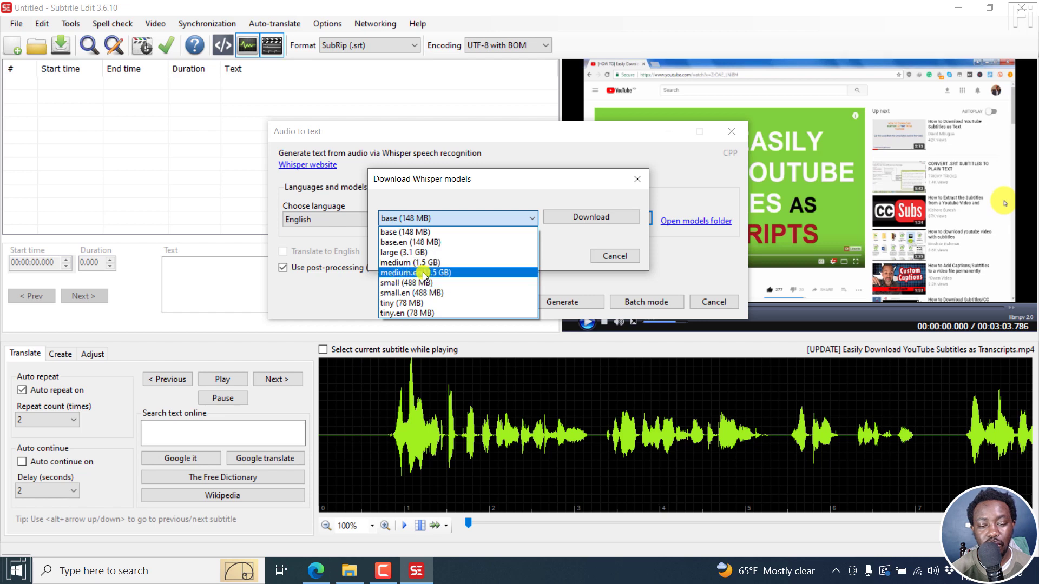
pyautogui.click(420, 231)
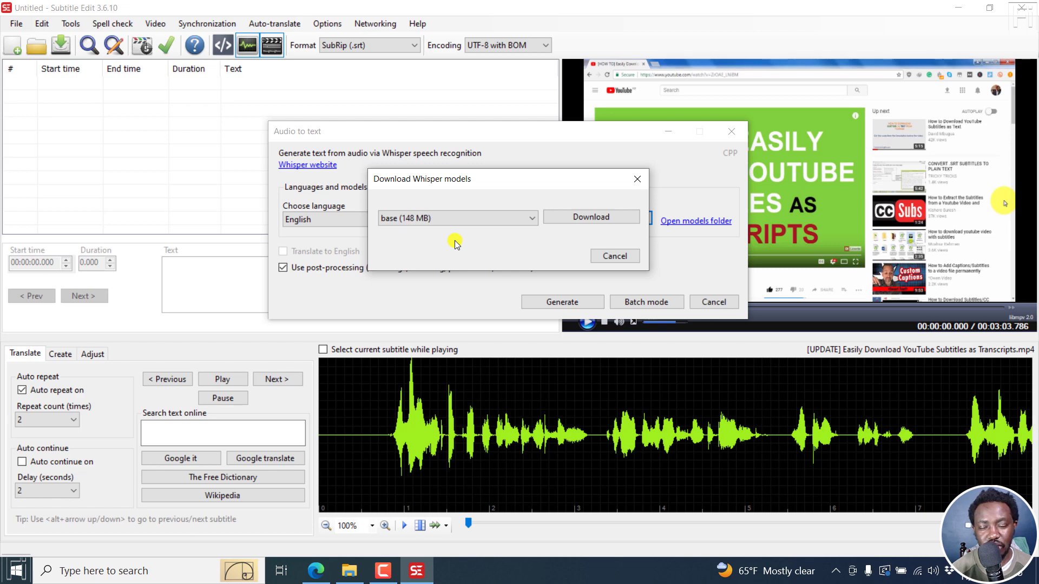
pyautogui.click(579, 219)
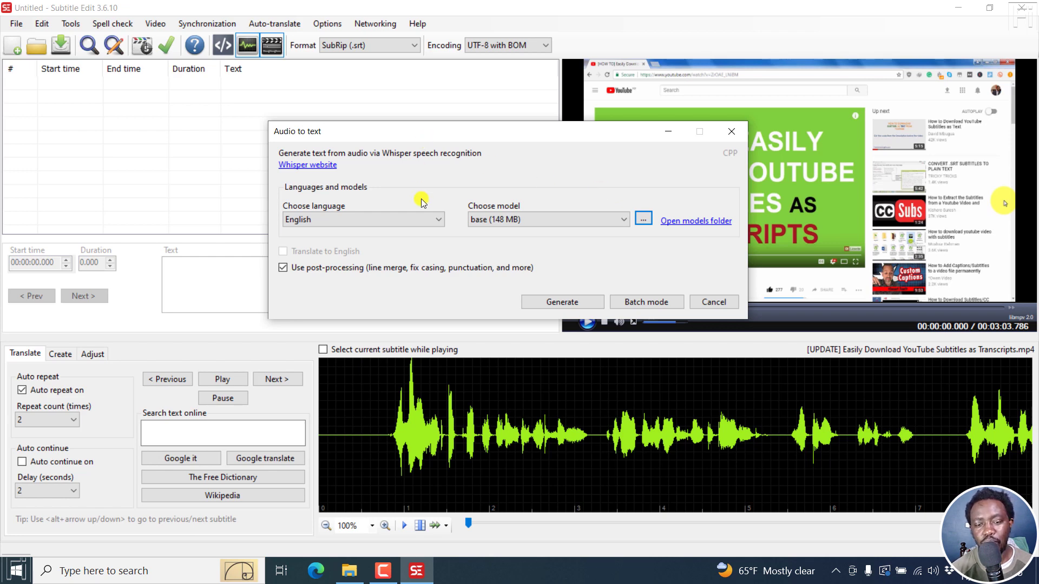
pyautogui.click(443, 222)
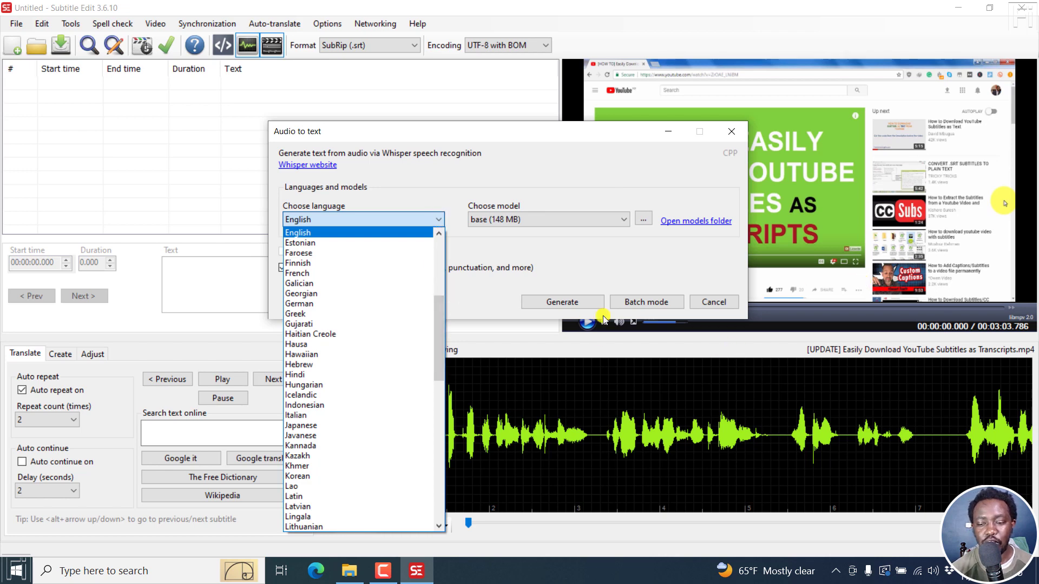
pyautogui.moveTo(440, 313); pyautogui.dragTo(448, 409)
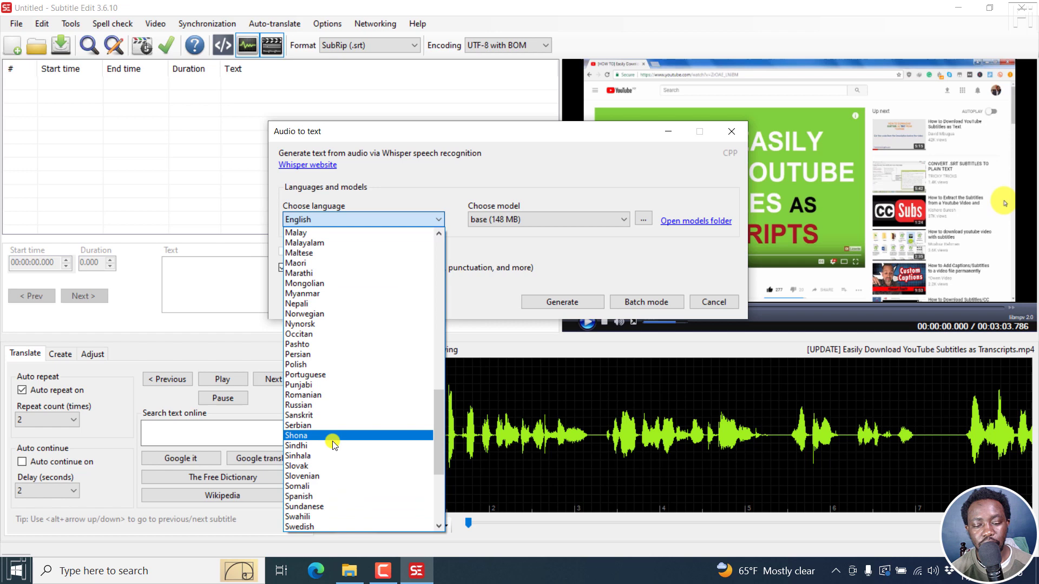
pyautogui.click(304, 496)
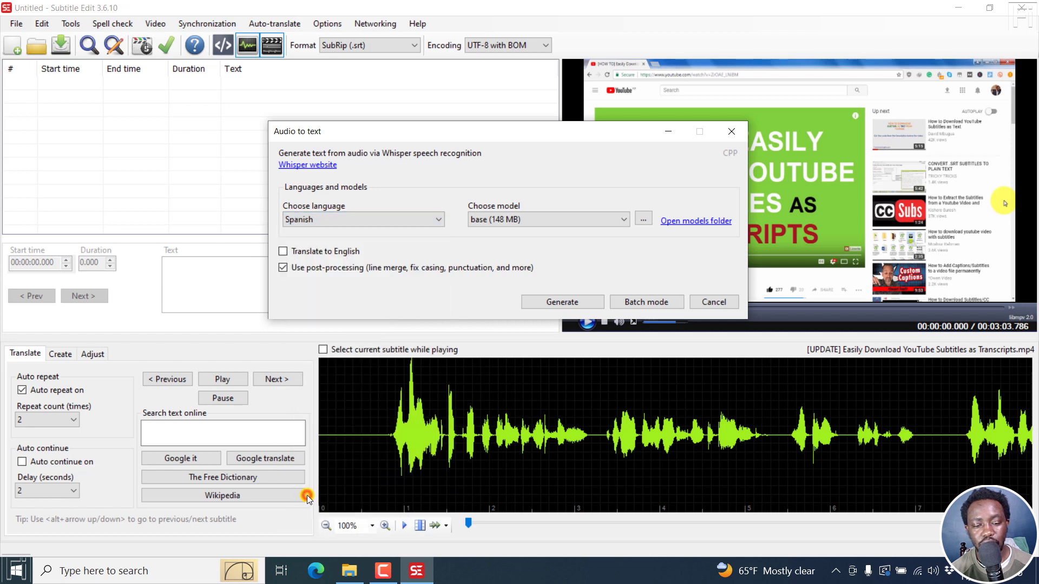
pyautogui.click(283, 252)
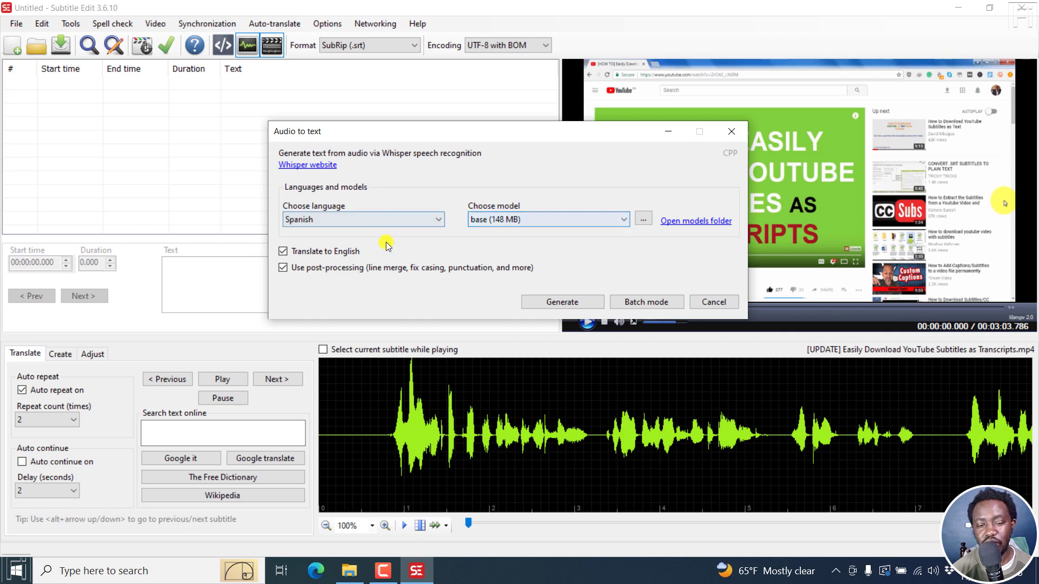
pyautogui.click(327, 252)
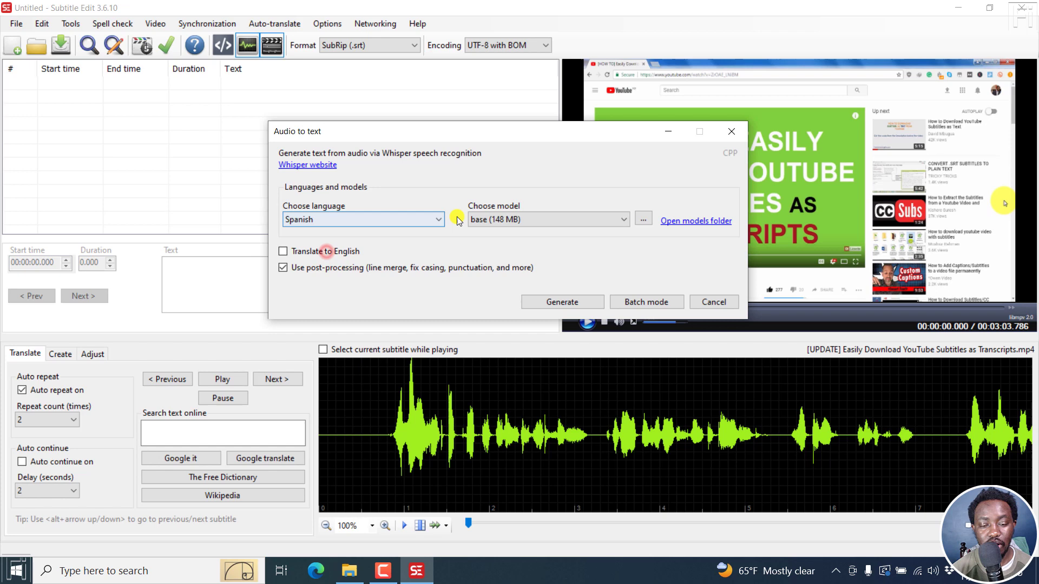
pyautogui.click(437, 219)
pyautogui.press('e')
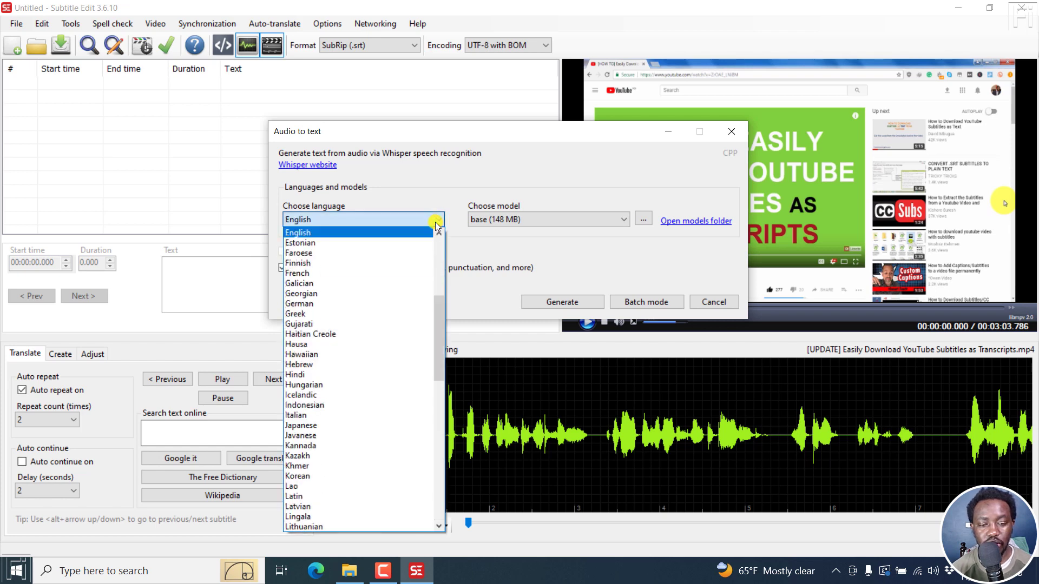
pyautogui.click(435, 223)
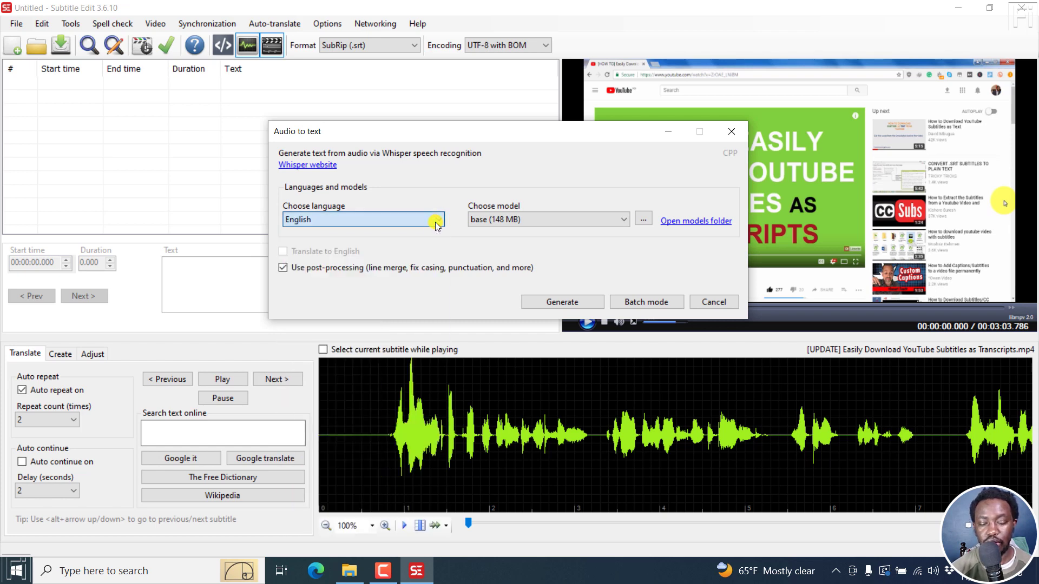
# Generate English subtitles from the video's audio with Whisper
pyautogui.click(573, 305)
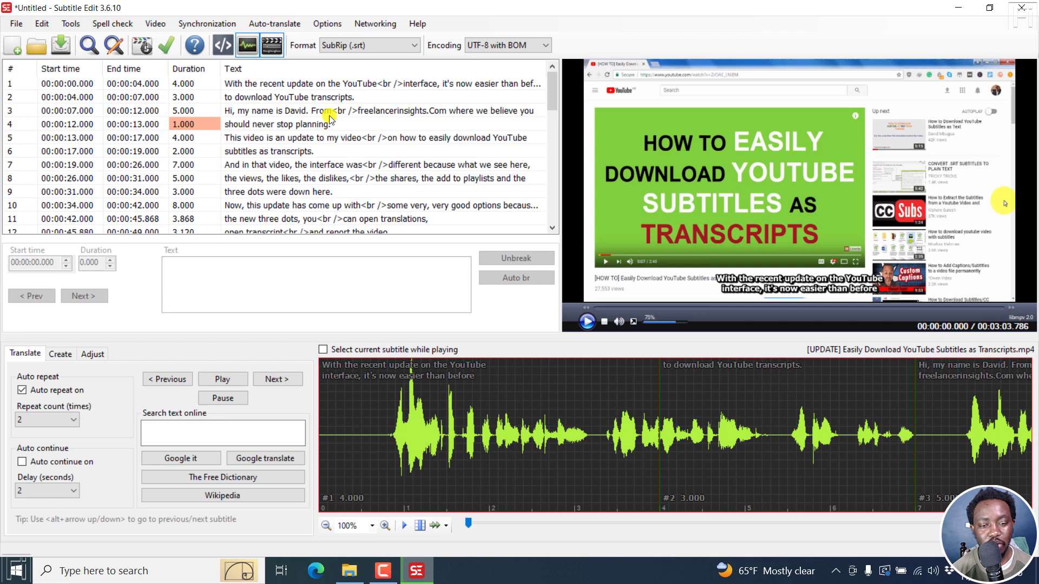
# Review subtitles 1–3, then play from subtitle 1 and pause at 00:00:04.800
pyautogui.click(279, 84)
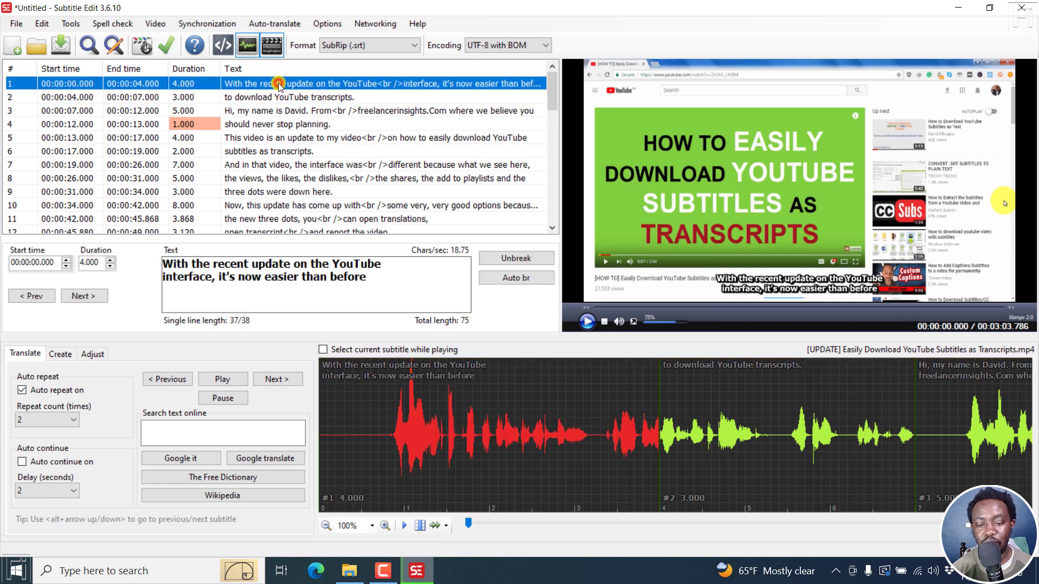
pyautogui.click(303, 100)
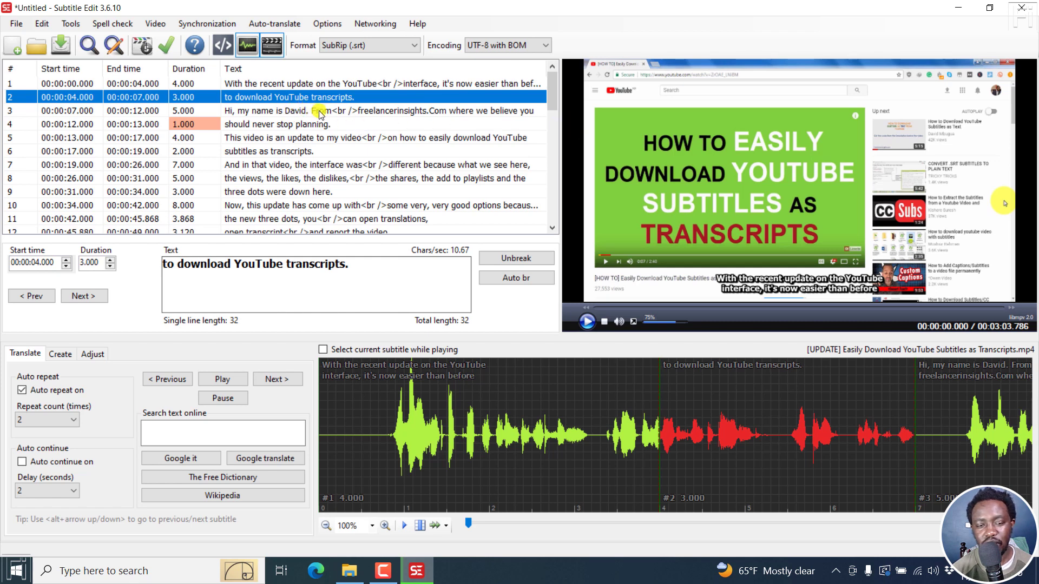
pyautogui.click(249, 112)
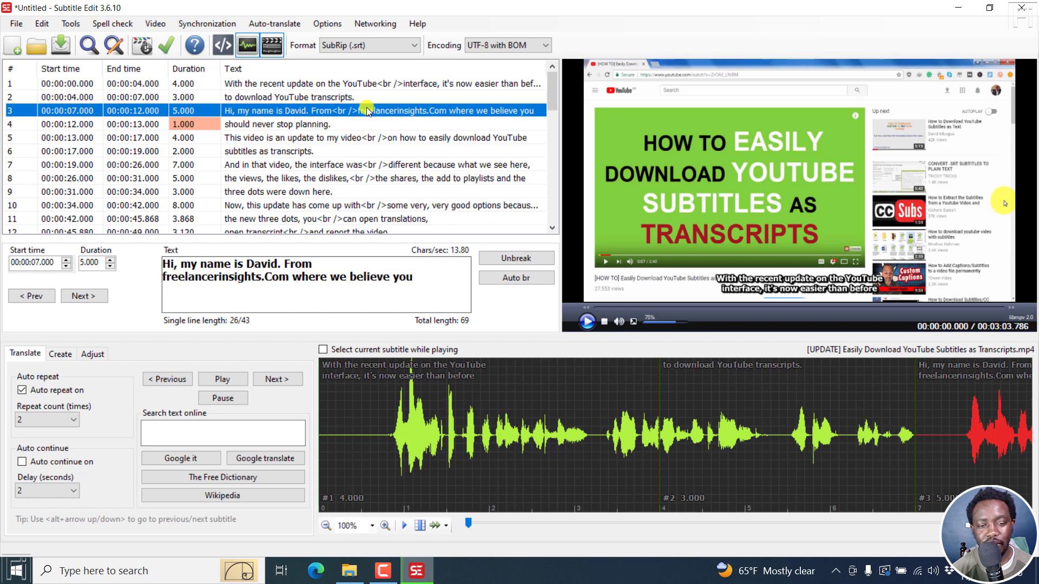
pyautogui.click(289, 86)
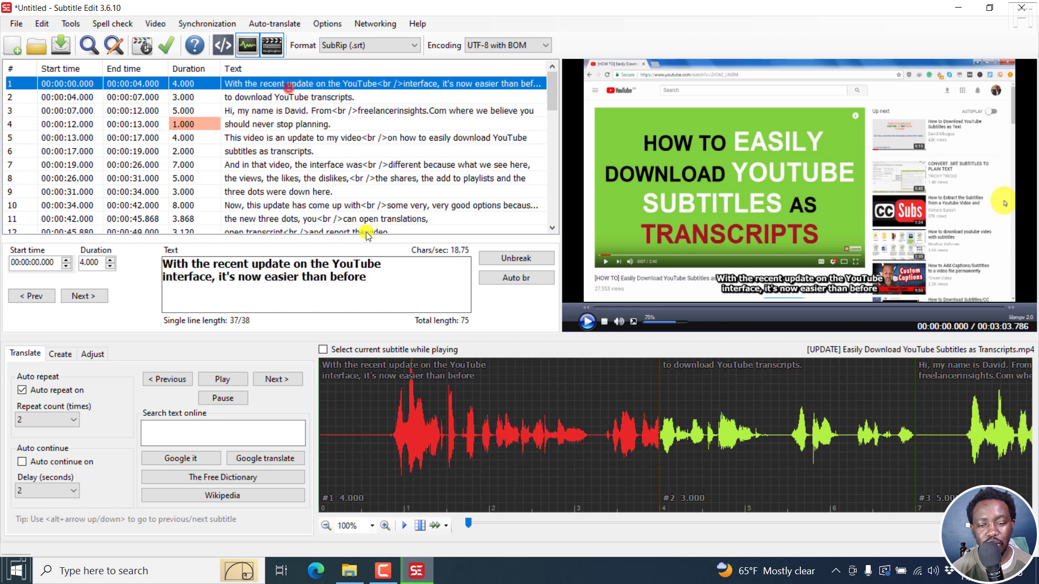
pyautogui.click(590, 327)
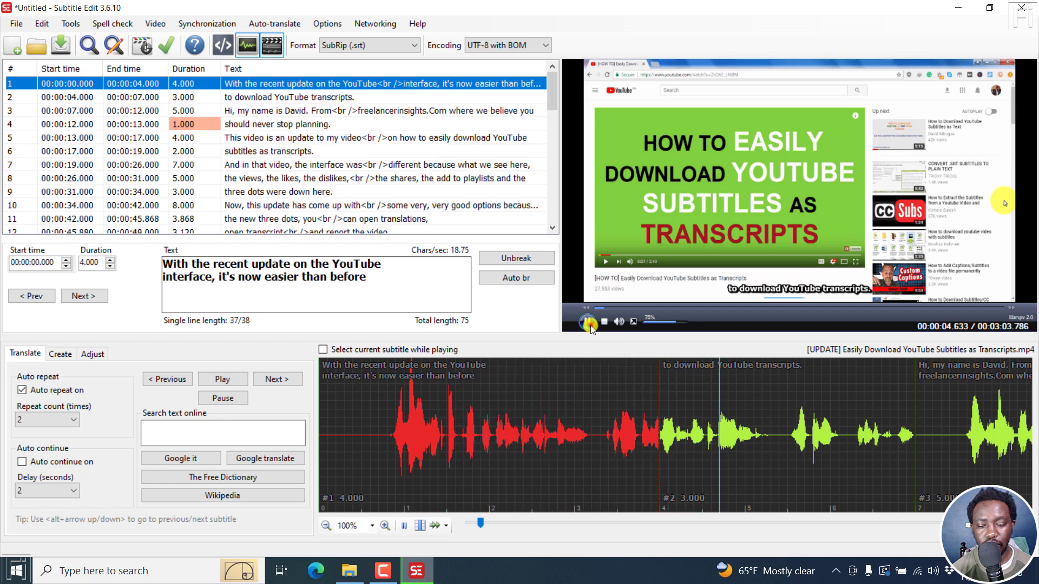
pyautogui.click(590, 327)
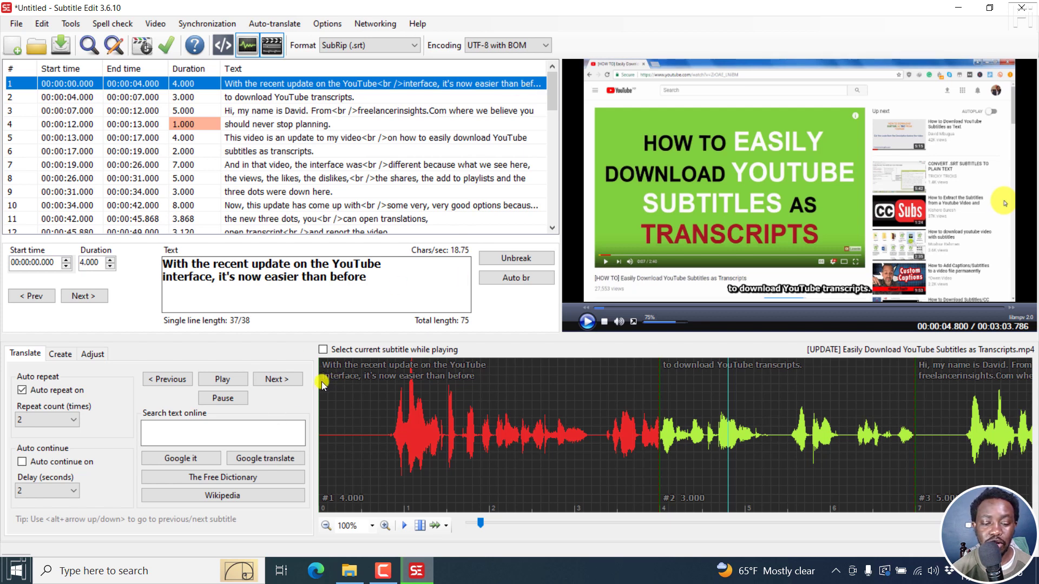
# Move subtitle 1's start to 00:00:00.817 in the waveform, keeping its 4.000 end, then select subtitle 2
pyautogui.moveTo(320, 384); pyautogui.dragTo(390, 393)
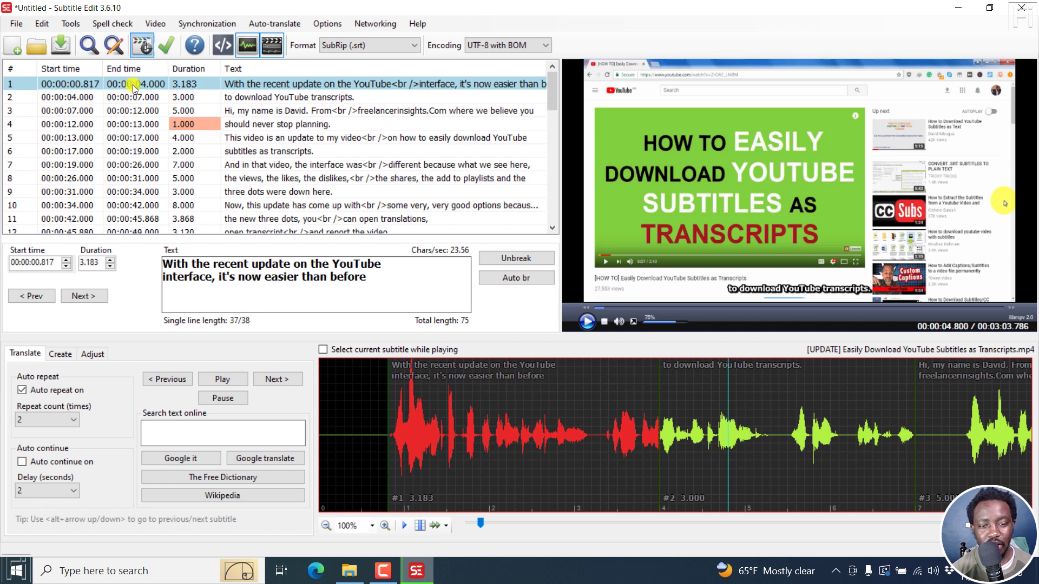
pyautogui.click(327, 99)
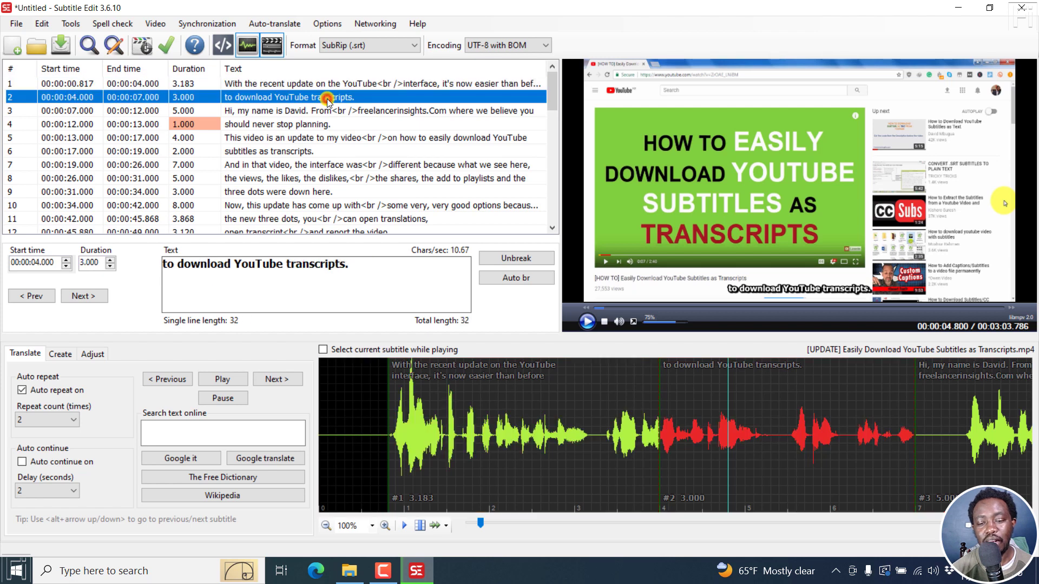